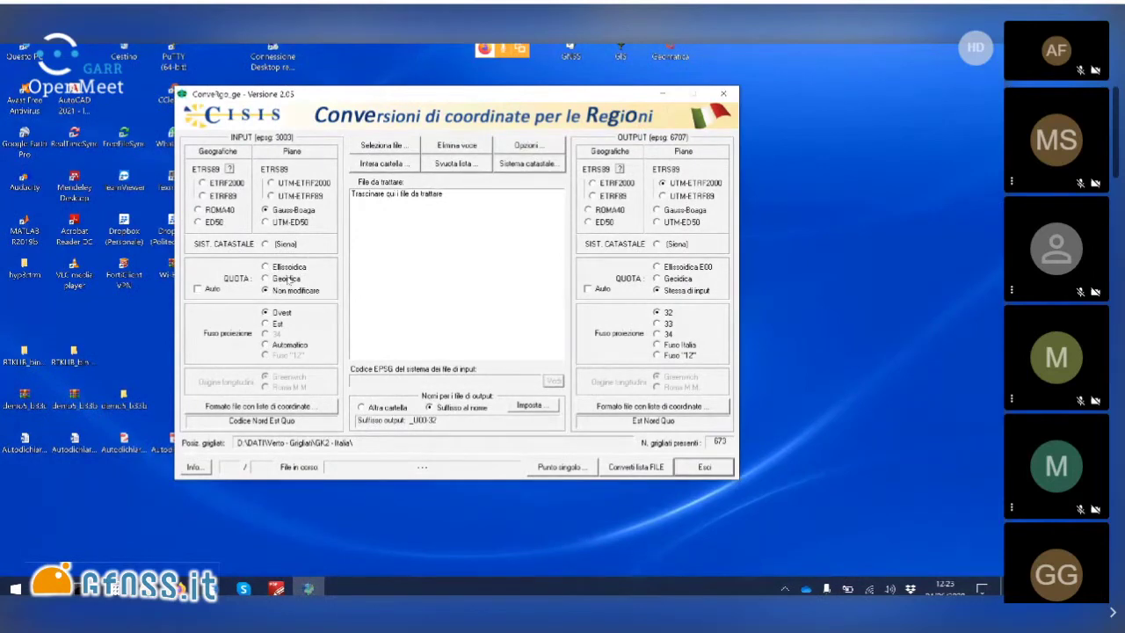
Step: Set the input height type to Ellissoidica, accepting the geoid height warning, and the output height type to Geoidica
left_click(281, 267)
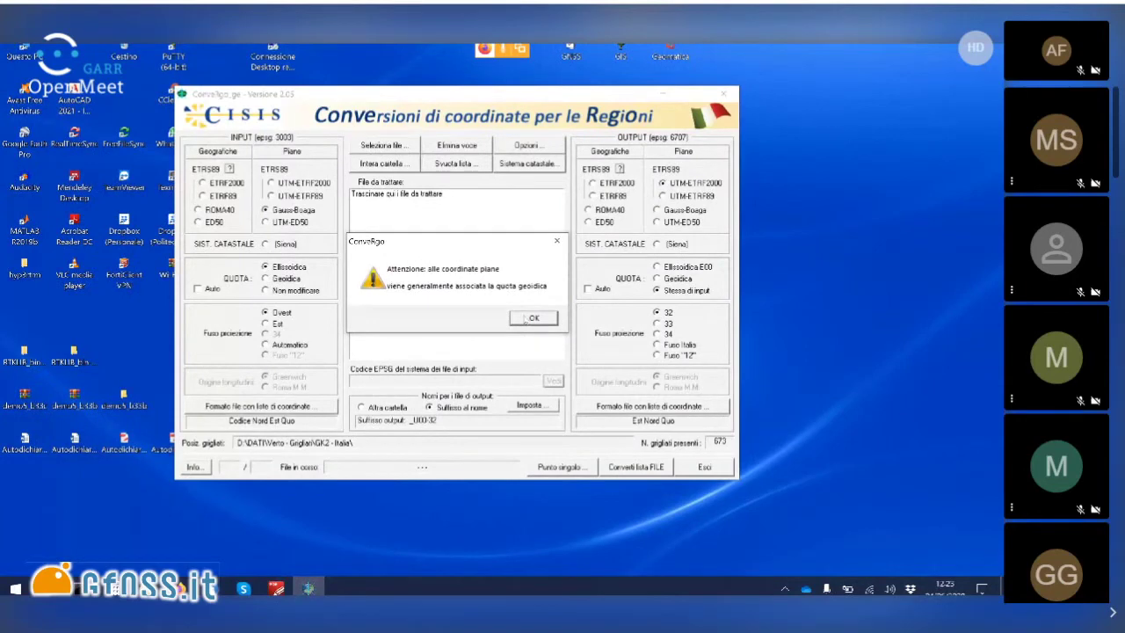
left_click(532, 318)
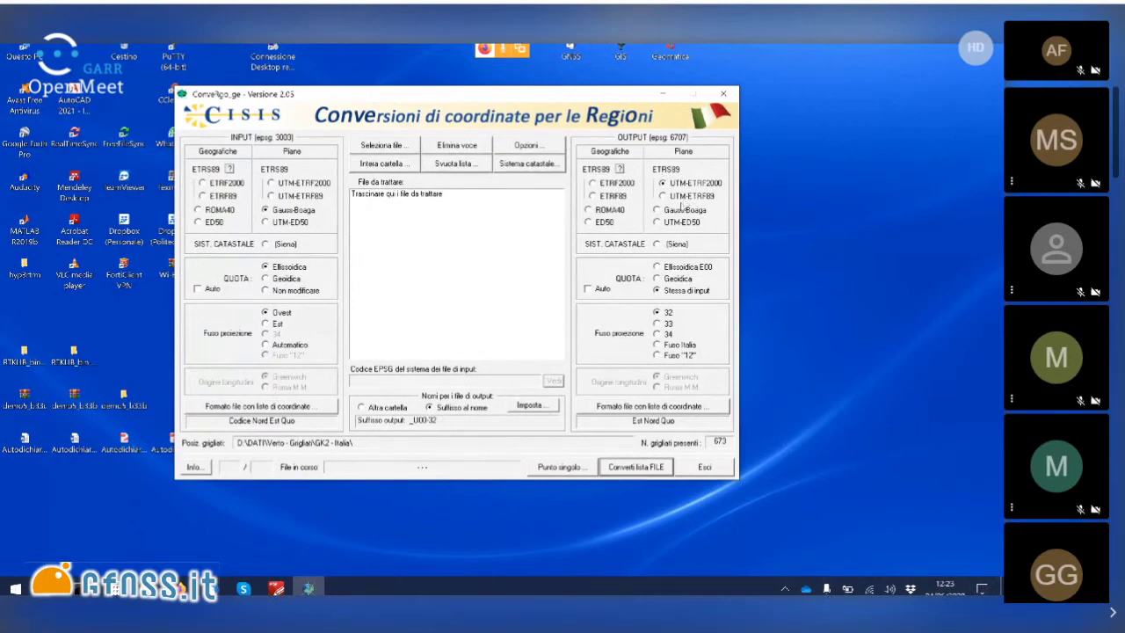
left_click(668, 277)
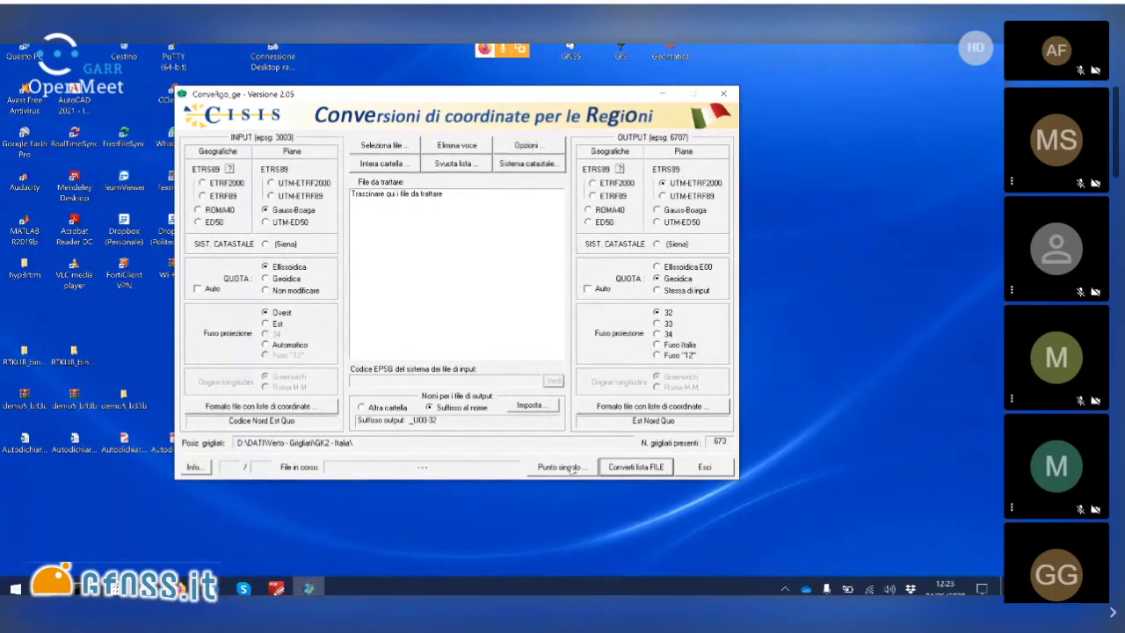
Step: Examine the single-point transformation dialog and close it without converting a point
left_click(572, 470)
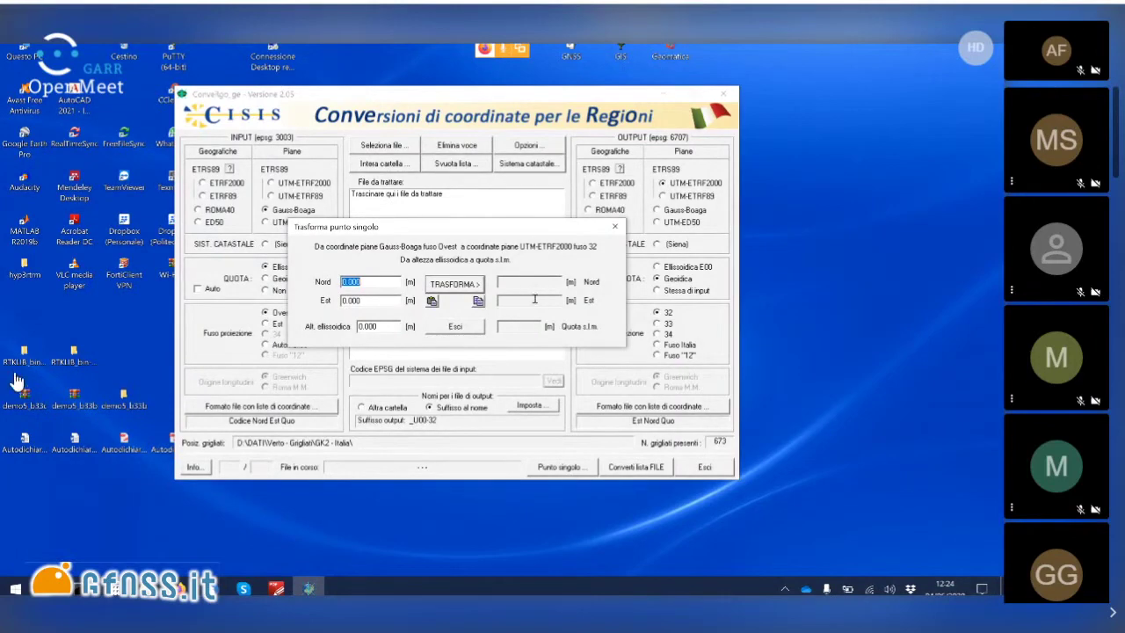
left_click_drag(511, 229, 518, 232)
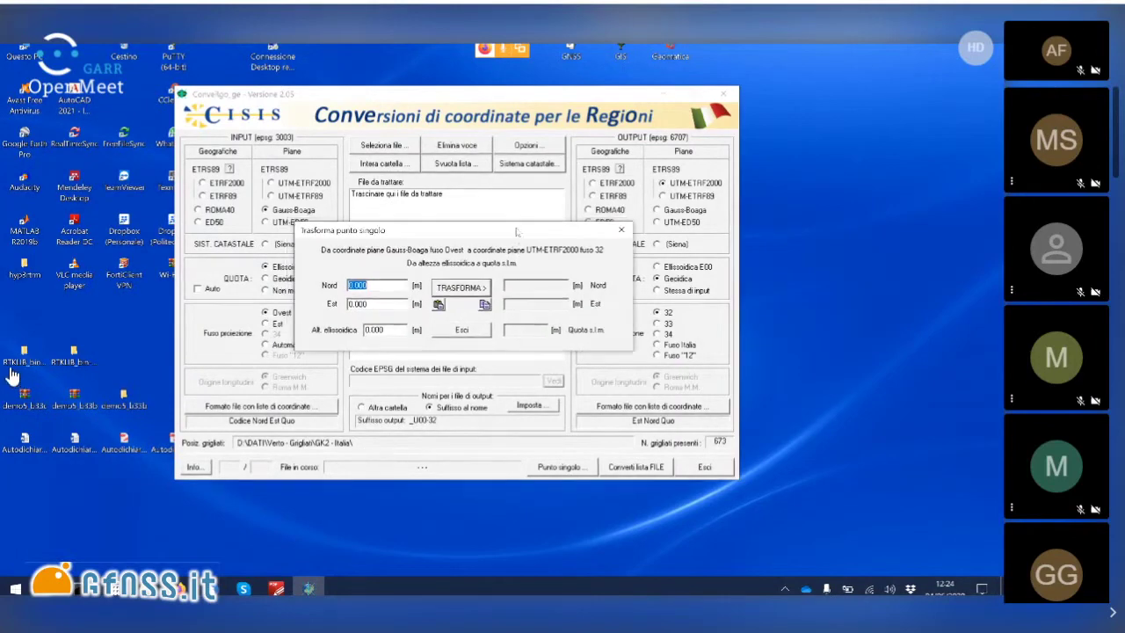
left_click(487, 330)
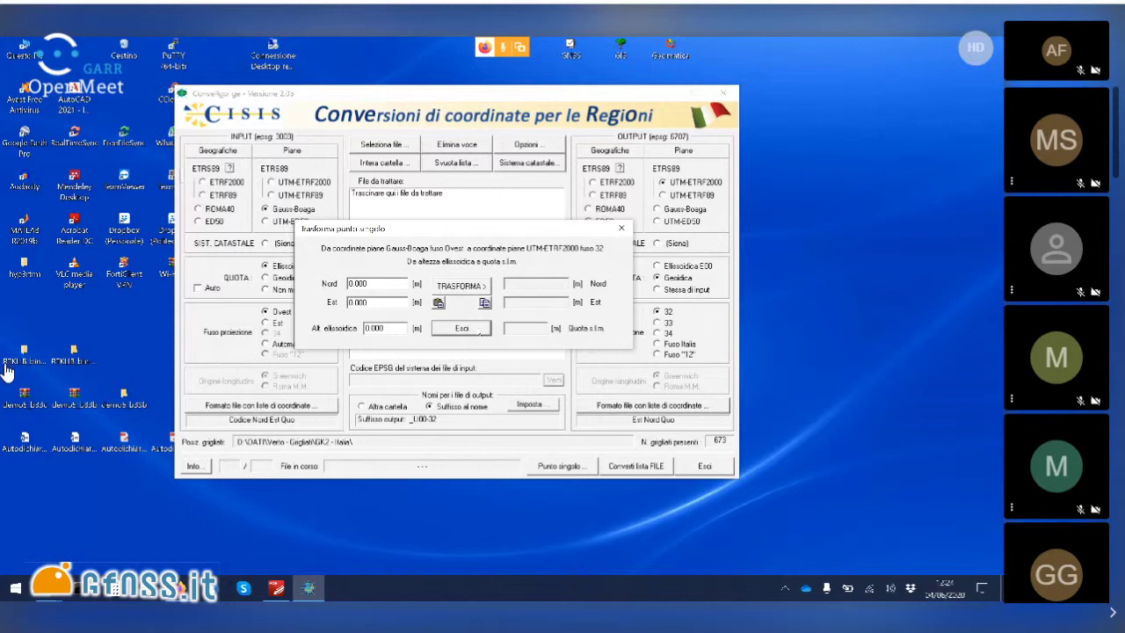
left_click(462, 328)
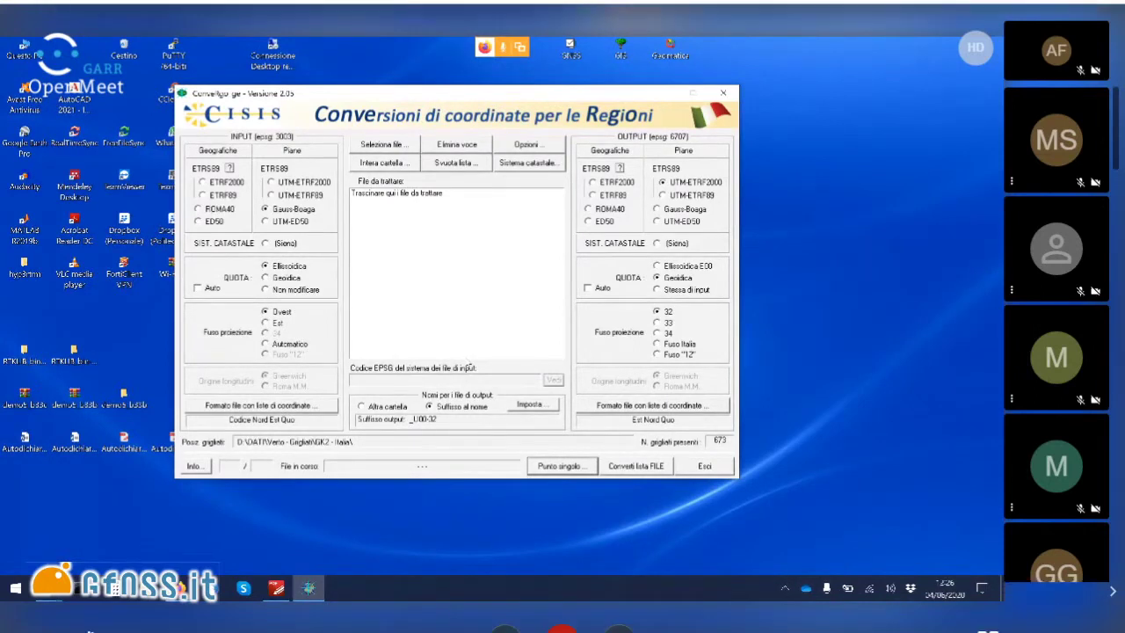
mouse_move(88, 597)
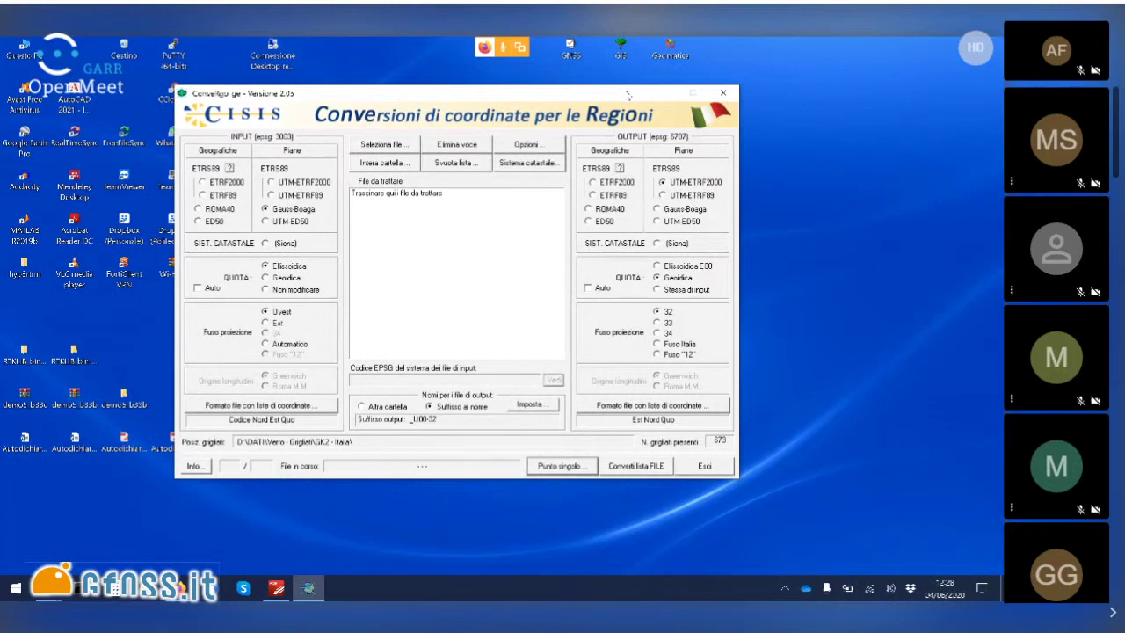
left_click_drag(627, 94, 479, 70)
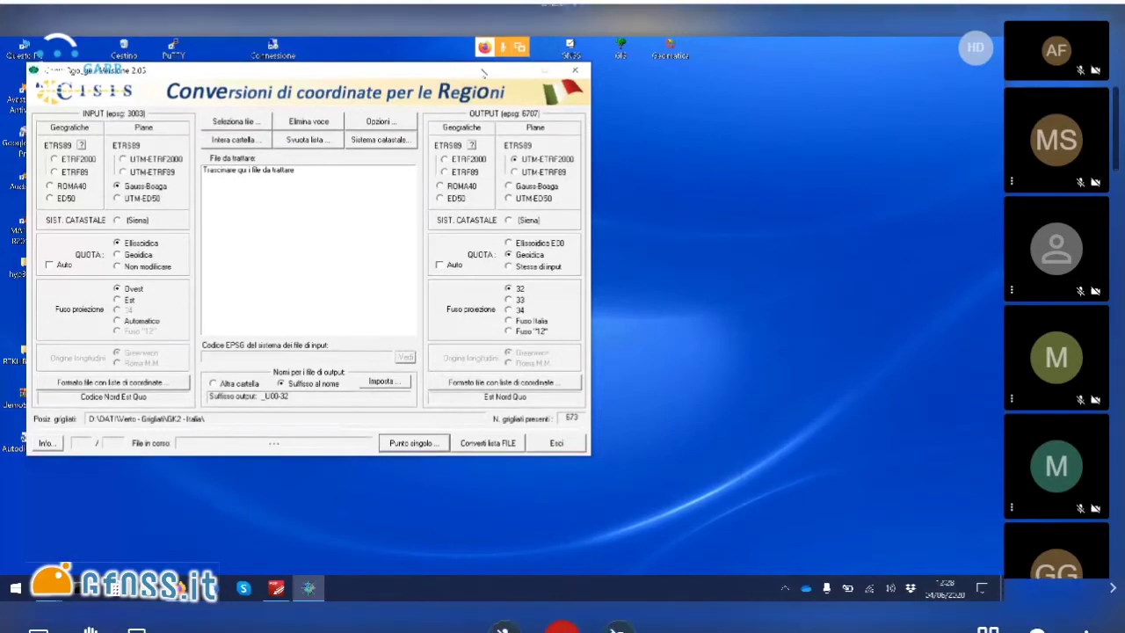
mouse_move(88, 598)
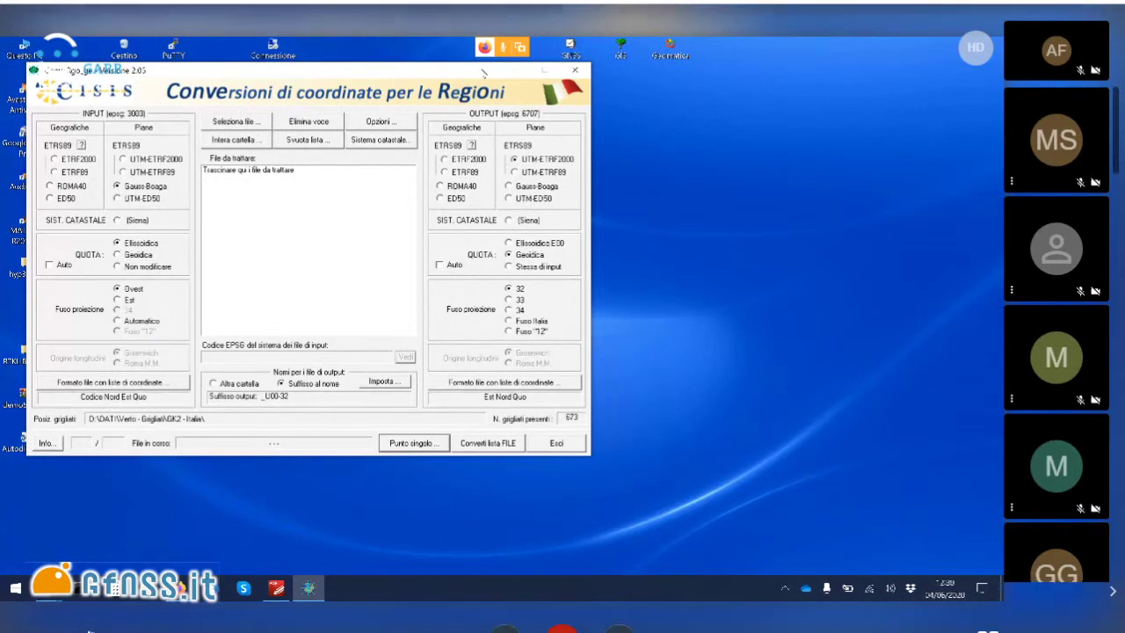
mouse_move(88, 597)
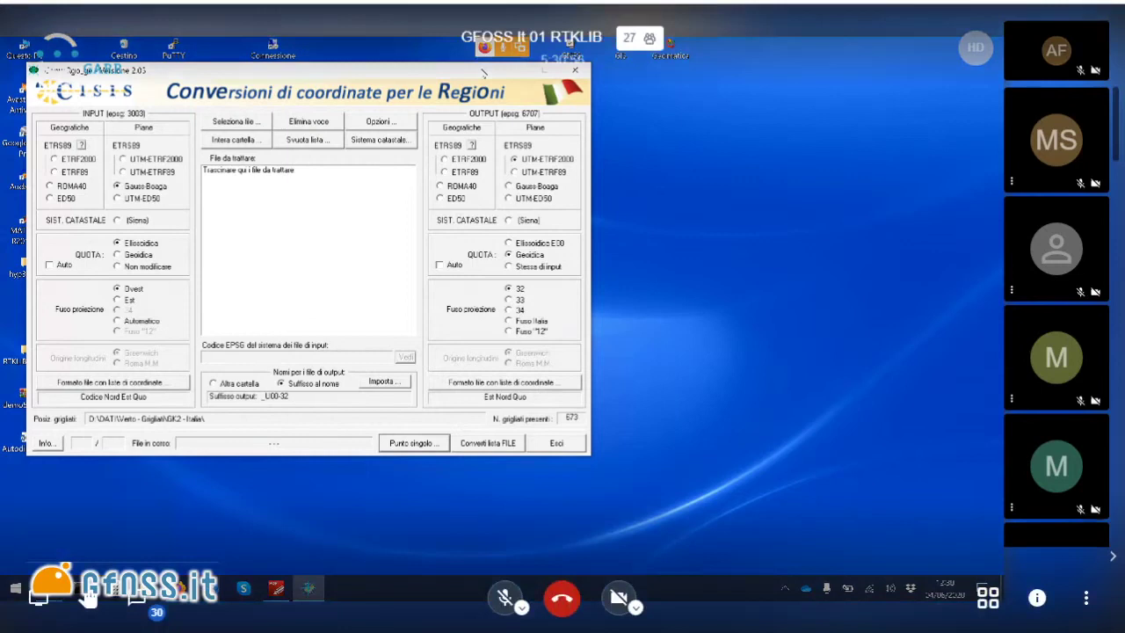
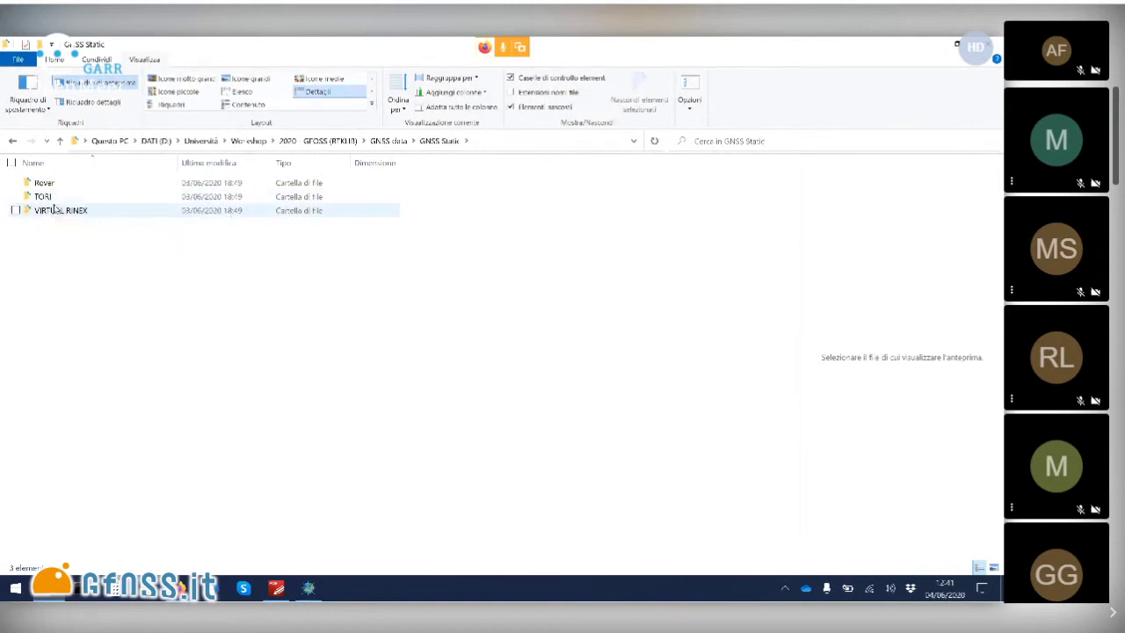
Step: Go up to the GNSS data folder and look into its GNSS Kinematic subfolder
left_click(389, 141)
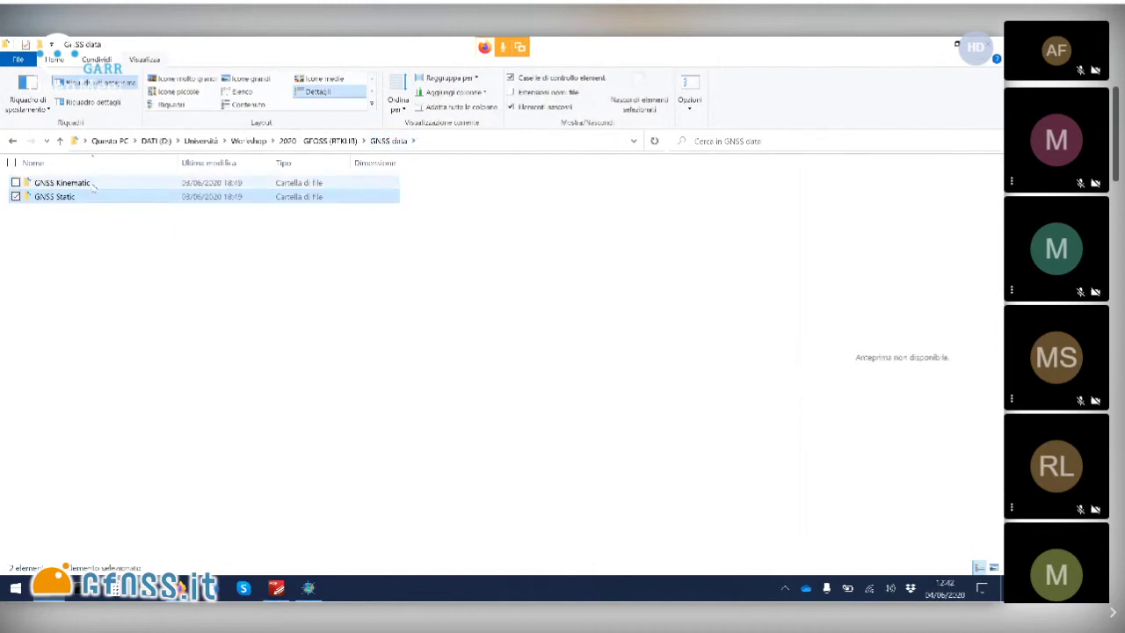
mouse_move(94, 188)
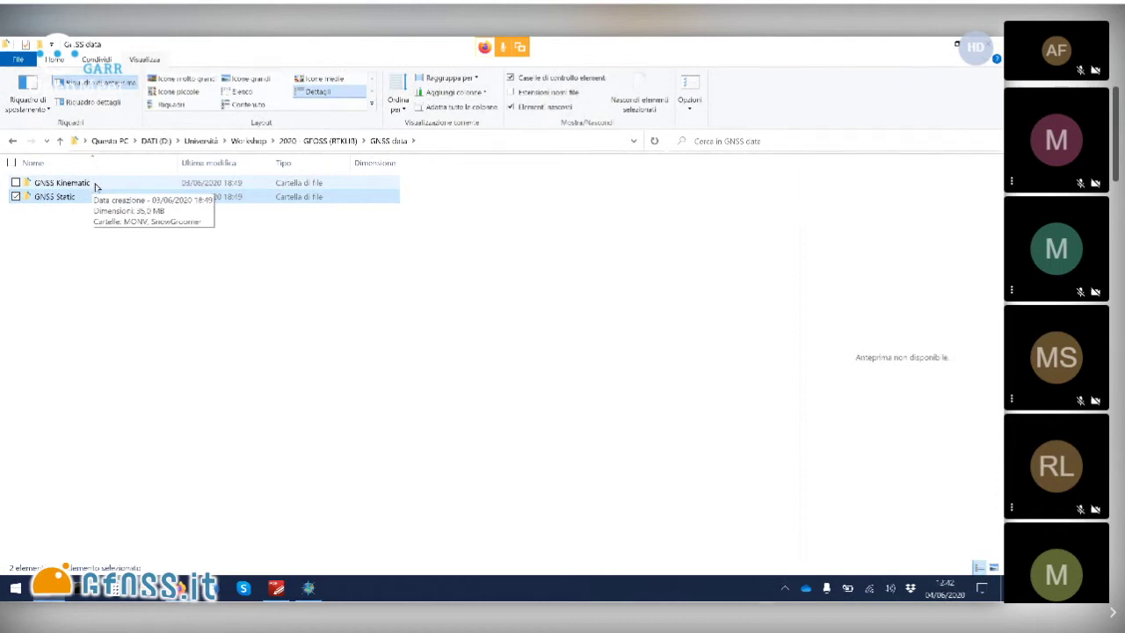
double_click(95, 185)
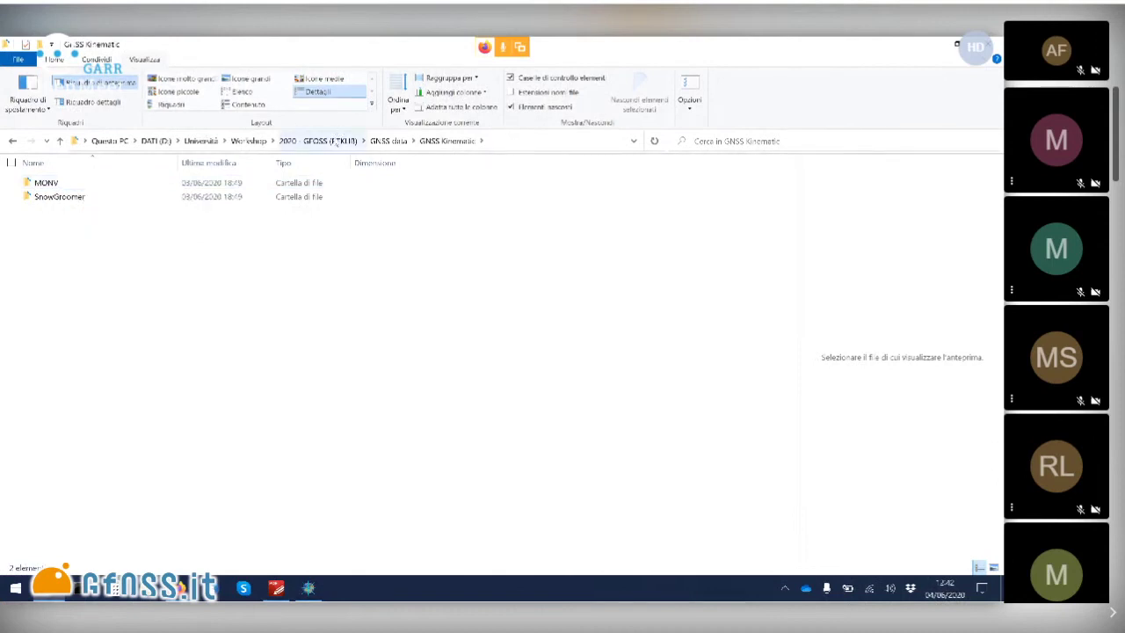
Step: Open the RTKLIB_bin-rtklib_2.4.3 folder inside the 2020 - GFOSS (RTKLIB) workshop folder
left_click(336, 142)
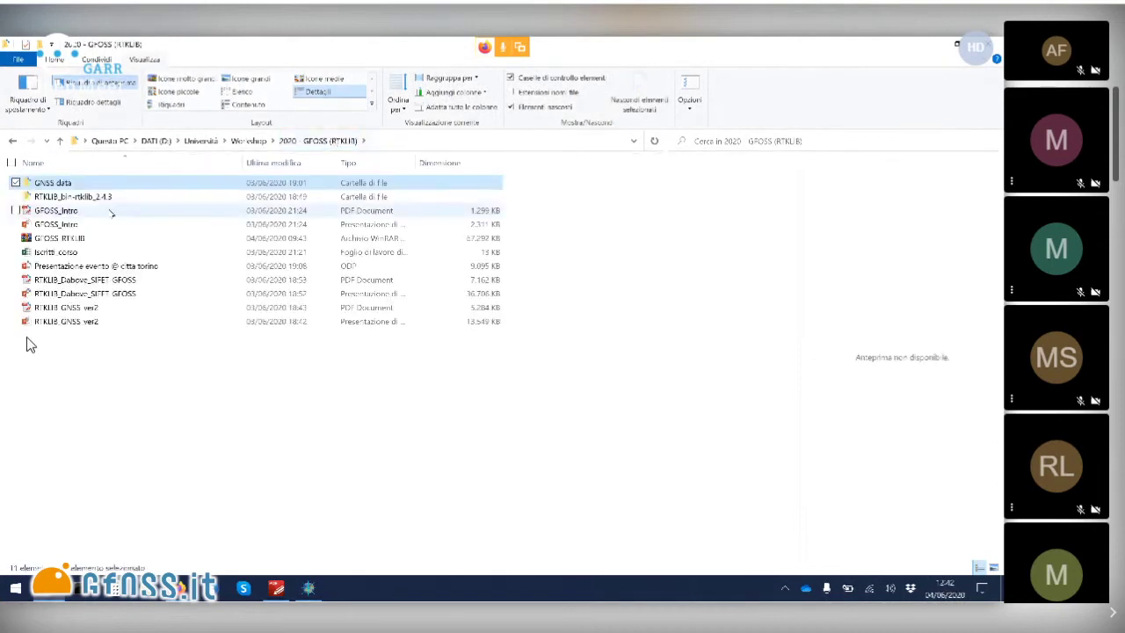
double_click(90, 201)
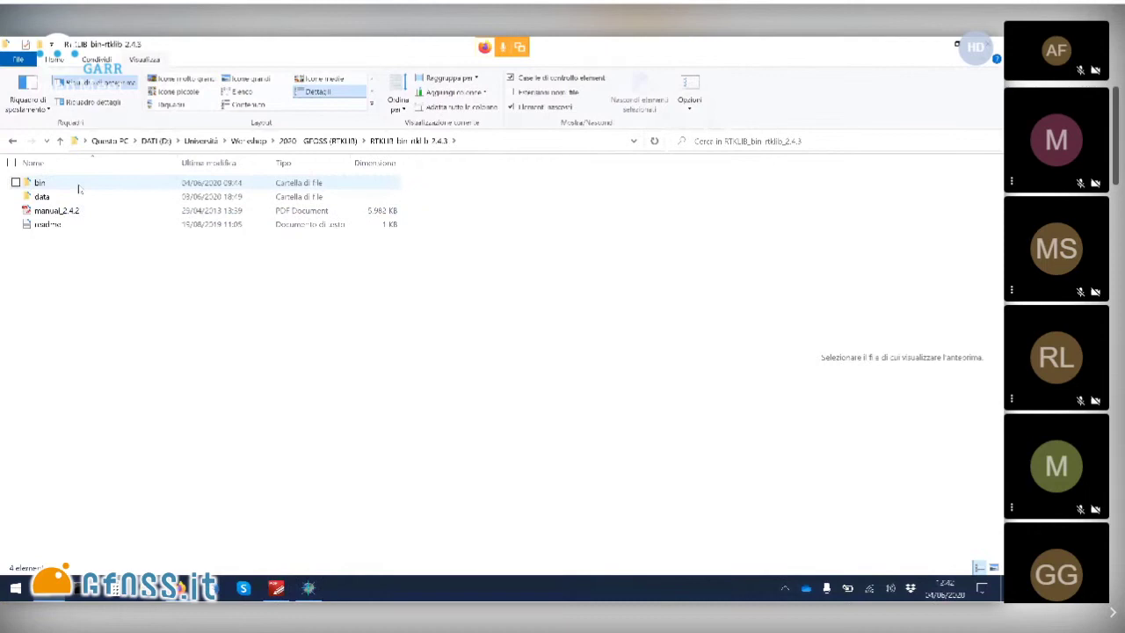
mouse_move(77, 211)
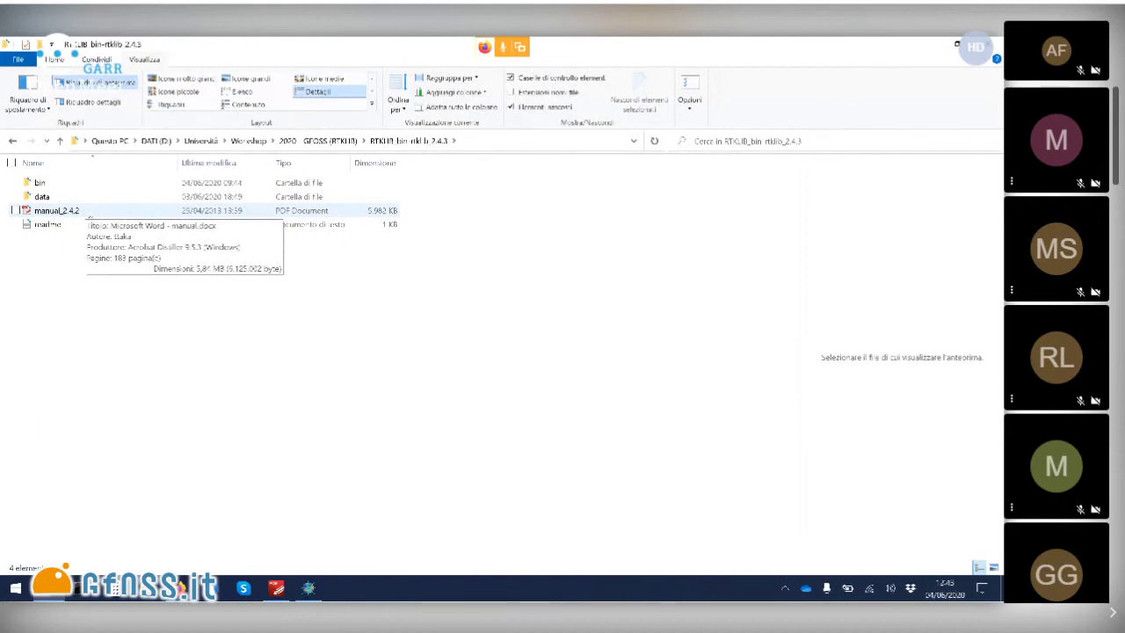
Step: Open URL_LIST from the data folder without converting it to DOS format and review its product download addresses
double_click(42, 197)
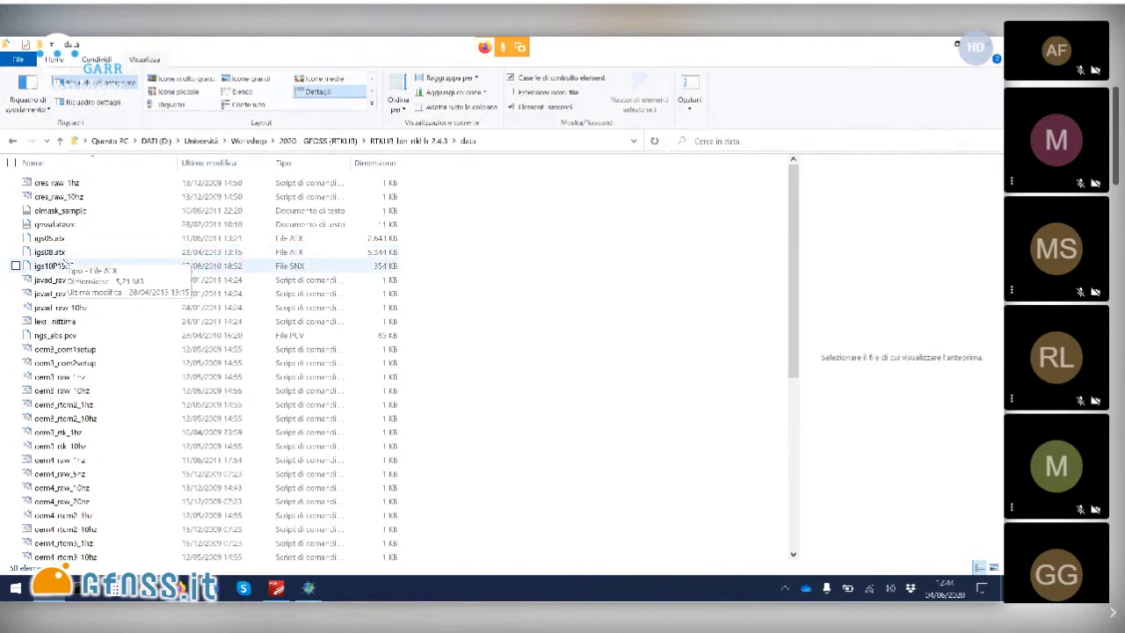
scroll(66, 264, "down", 7)
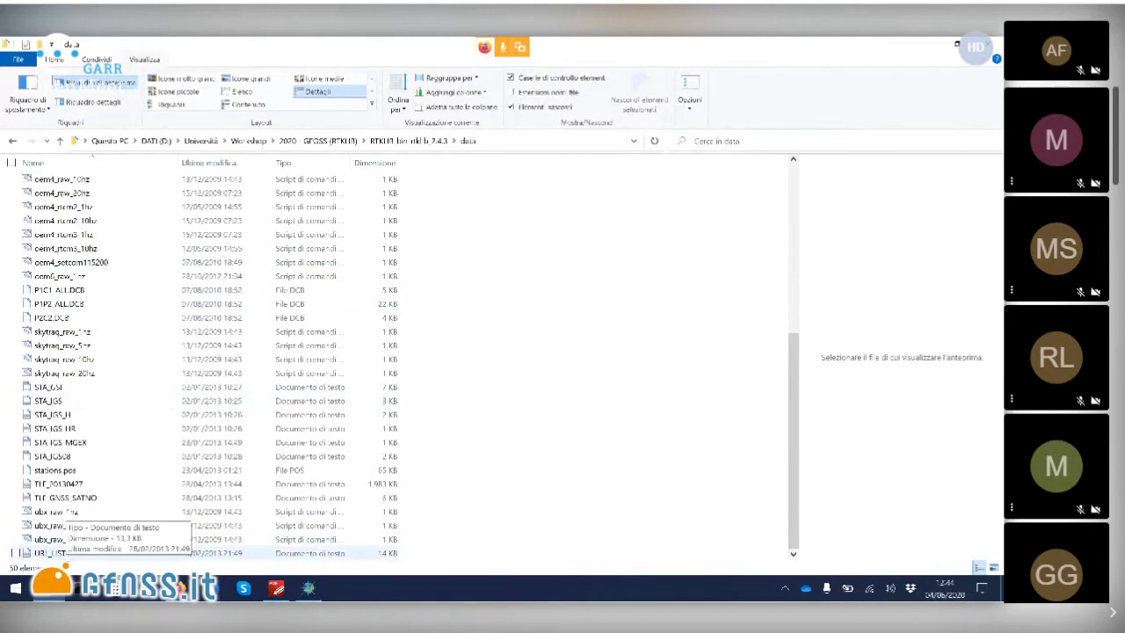
left_click(58, 553)
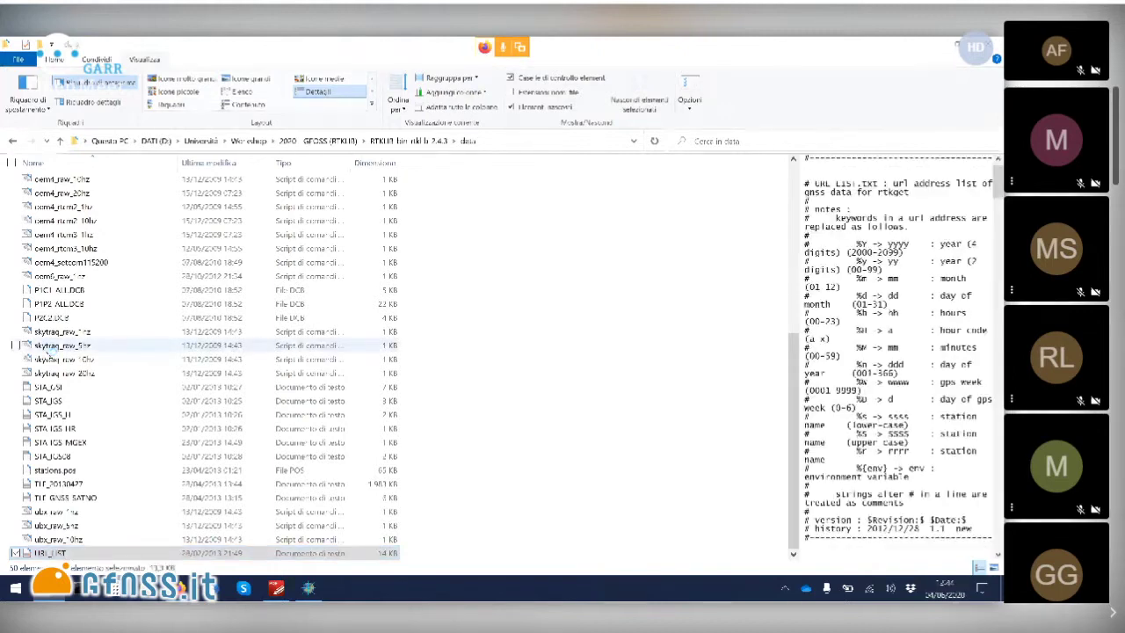
key("Return")
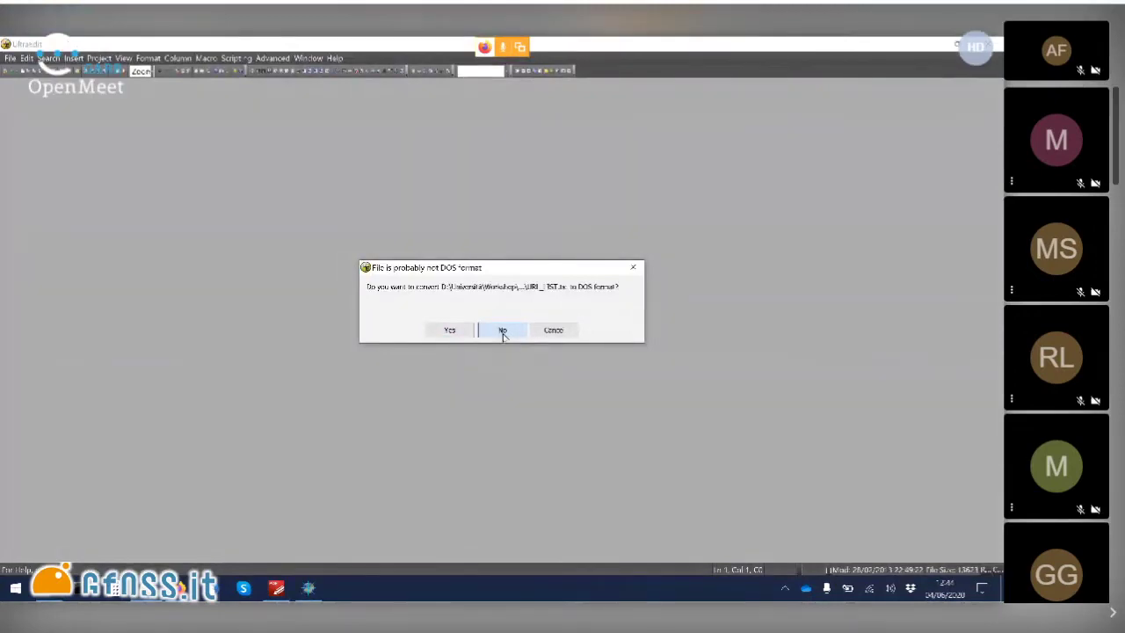
left_click(502, 330)
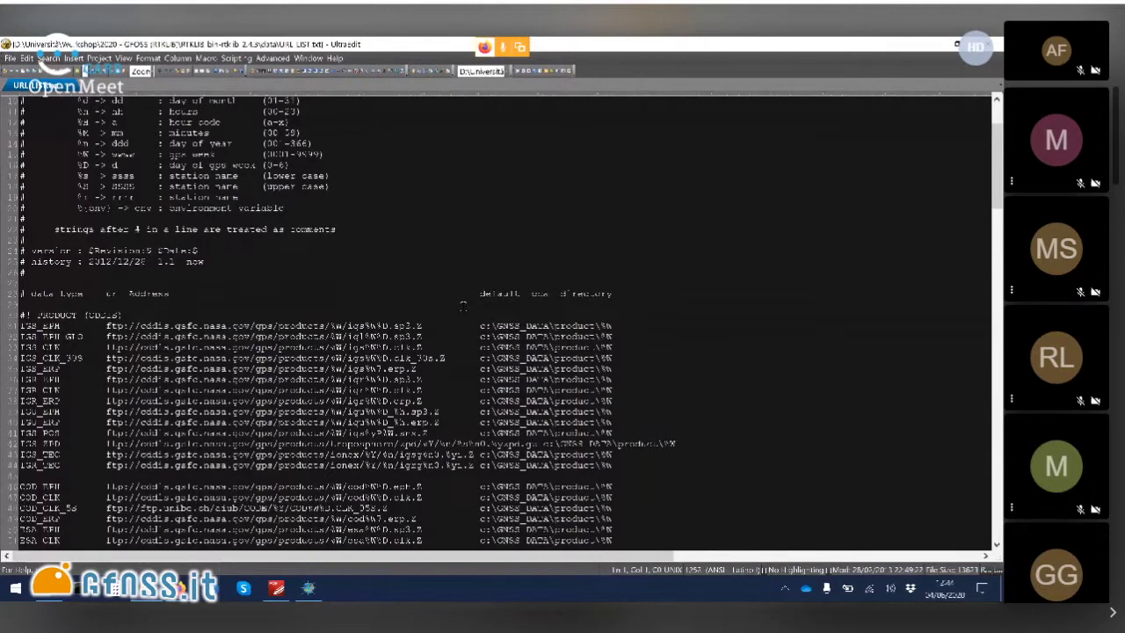
scroll(463, 305, "down", 6)
scroll(296, 318, "up", 8)
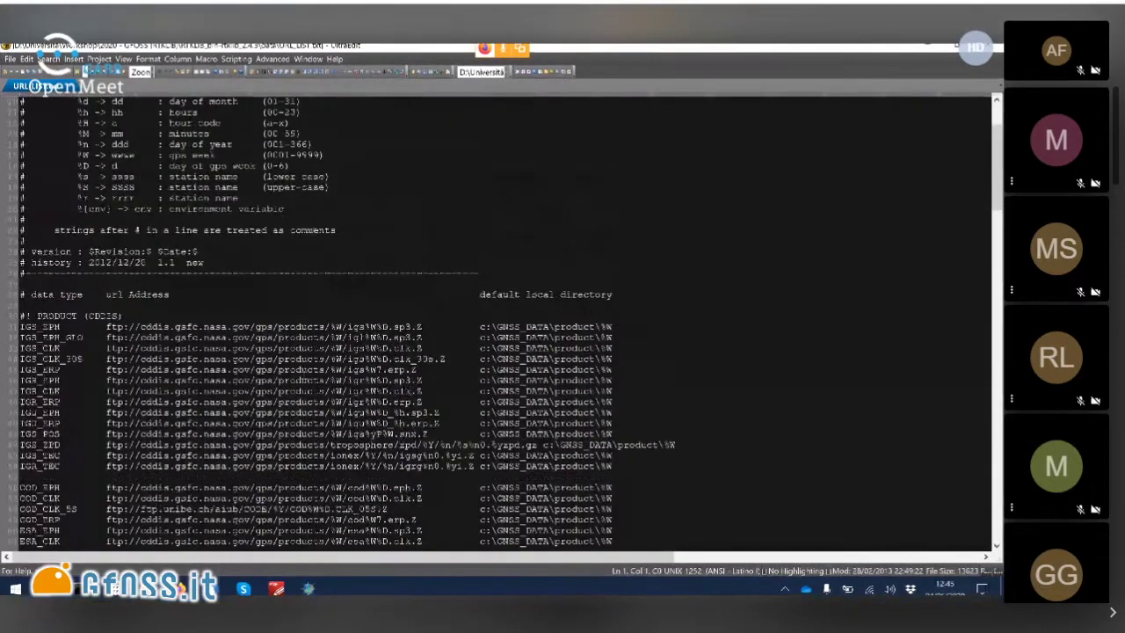
scroll(296, 318, "down", 4)
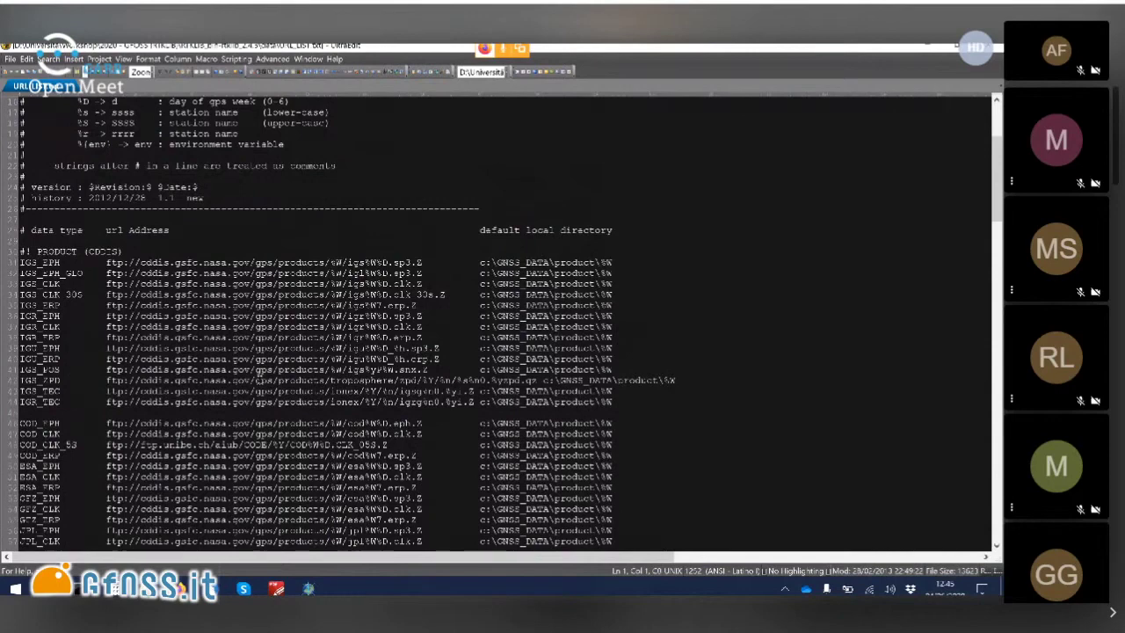
Step: Switch back to File Explorer and launch rtkget from the RTKLIB bin folder
key("alt+Tab")
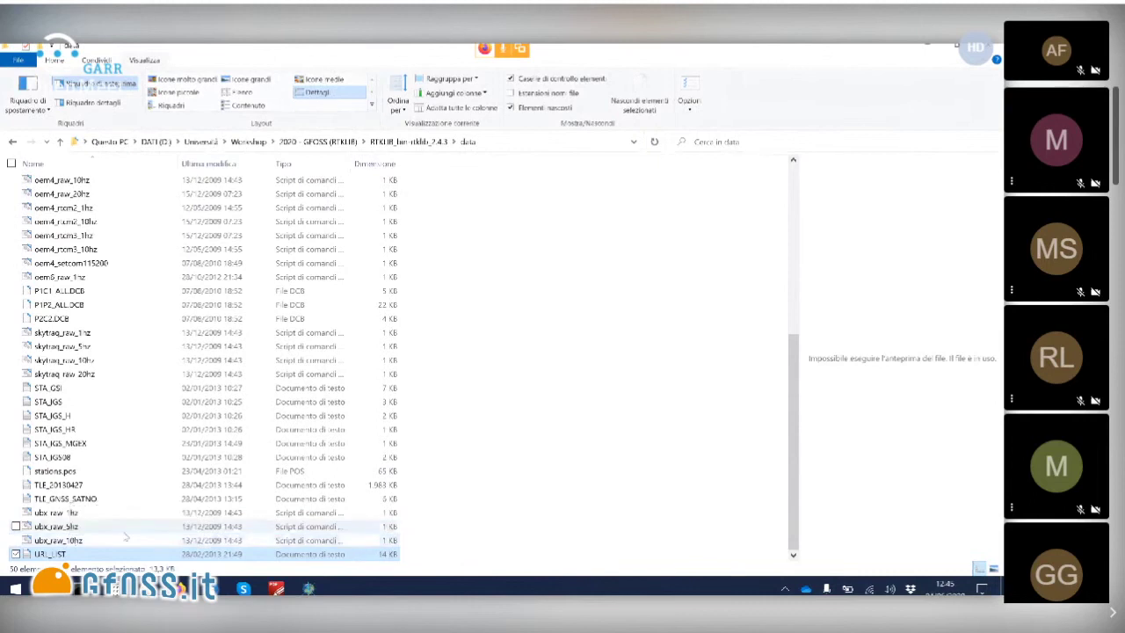
key("BackSpace")
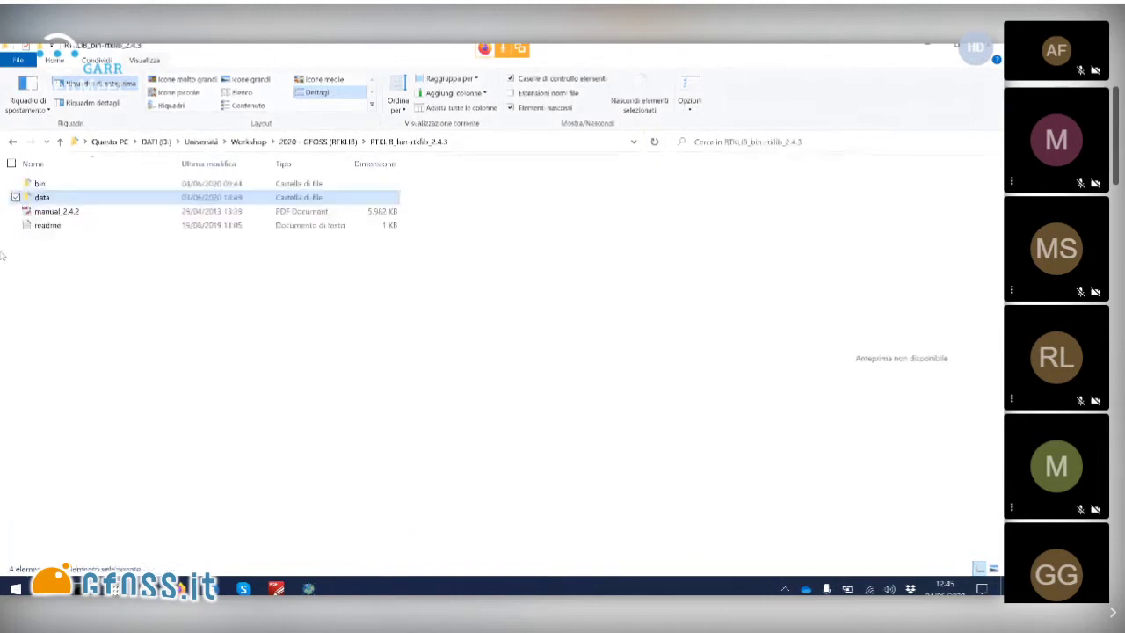
double_click(40, 186)
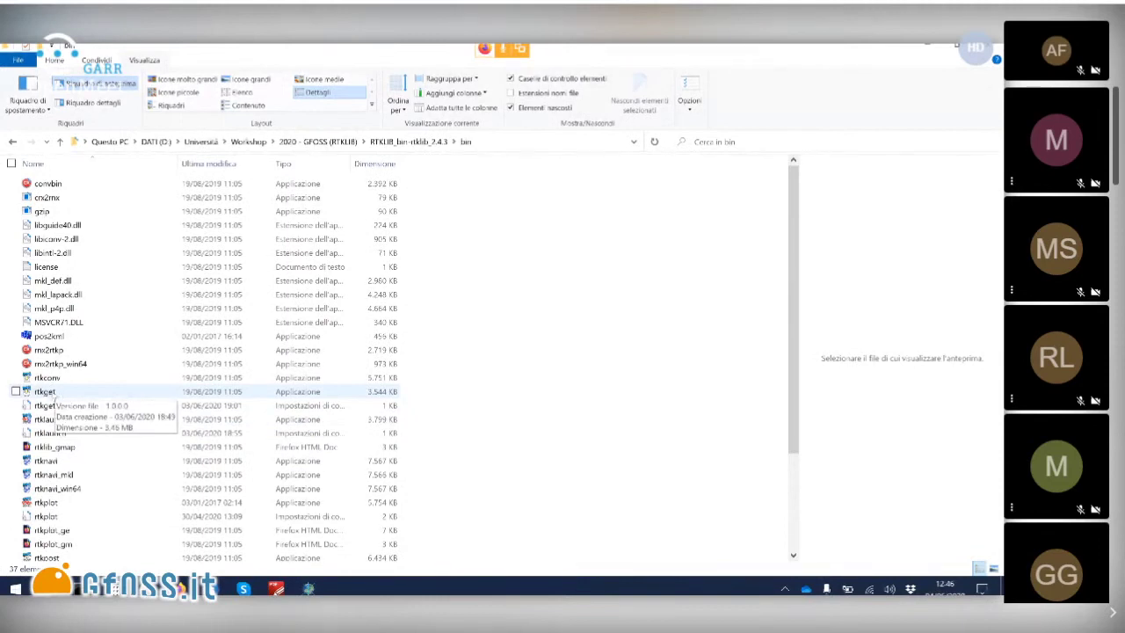
double_click(54, 398)
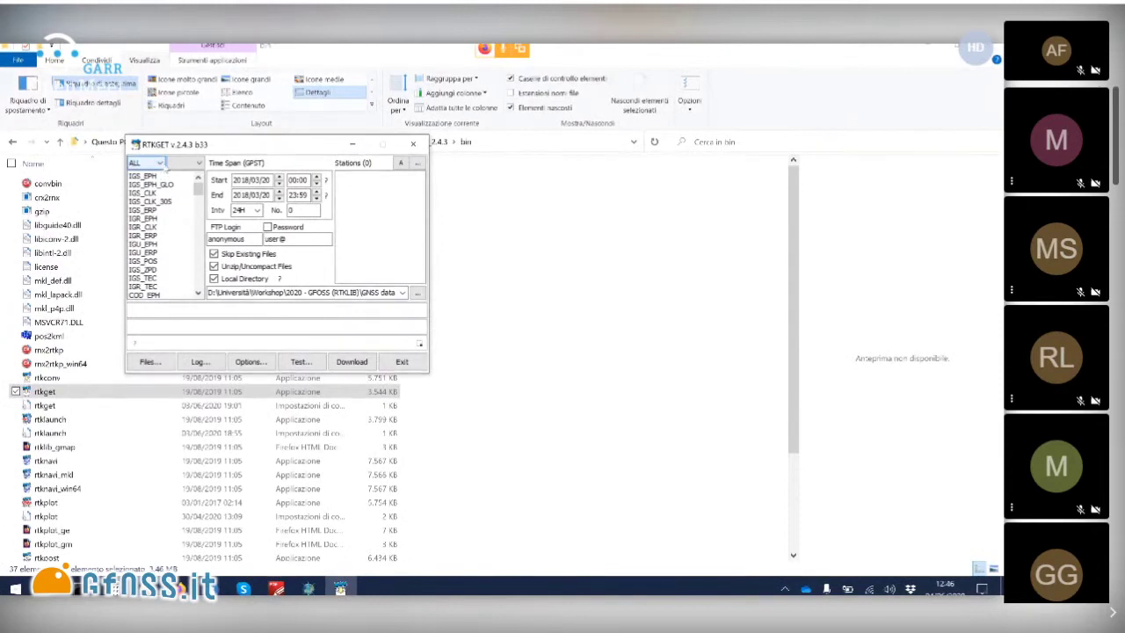
Step: Review the data source and data type filters, keep all sources, and filter the product list to EPH
left_click(159, 165)
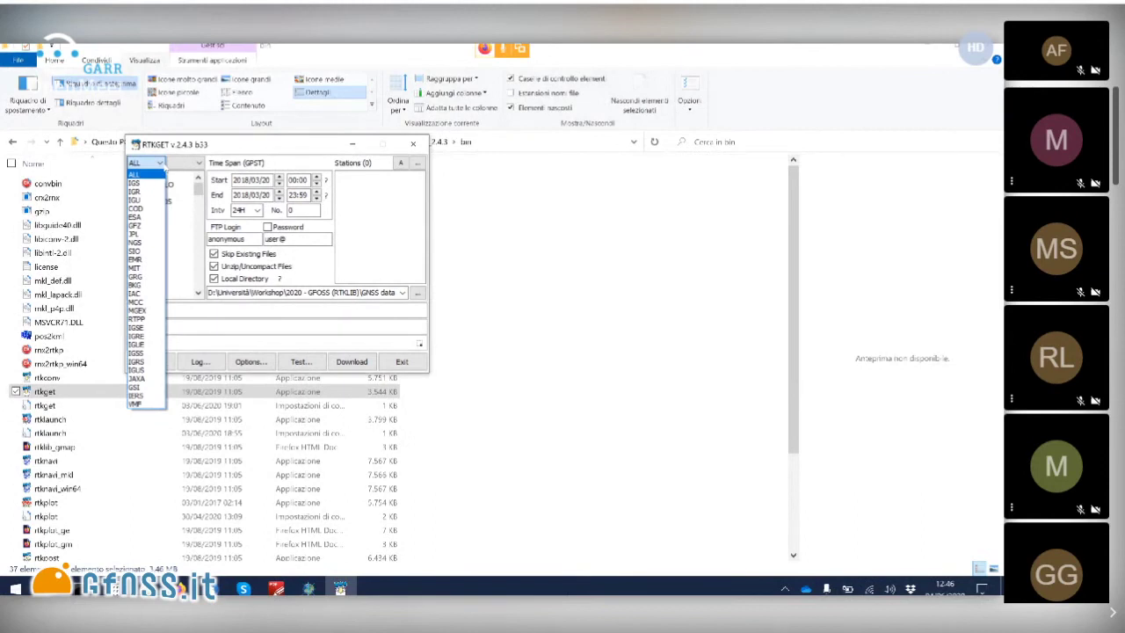
left_click(169, 167)
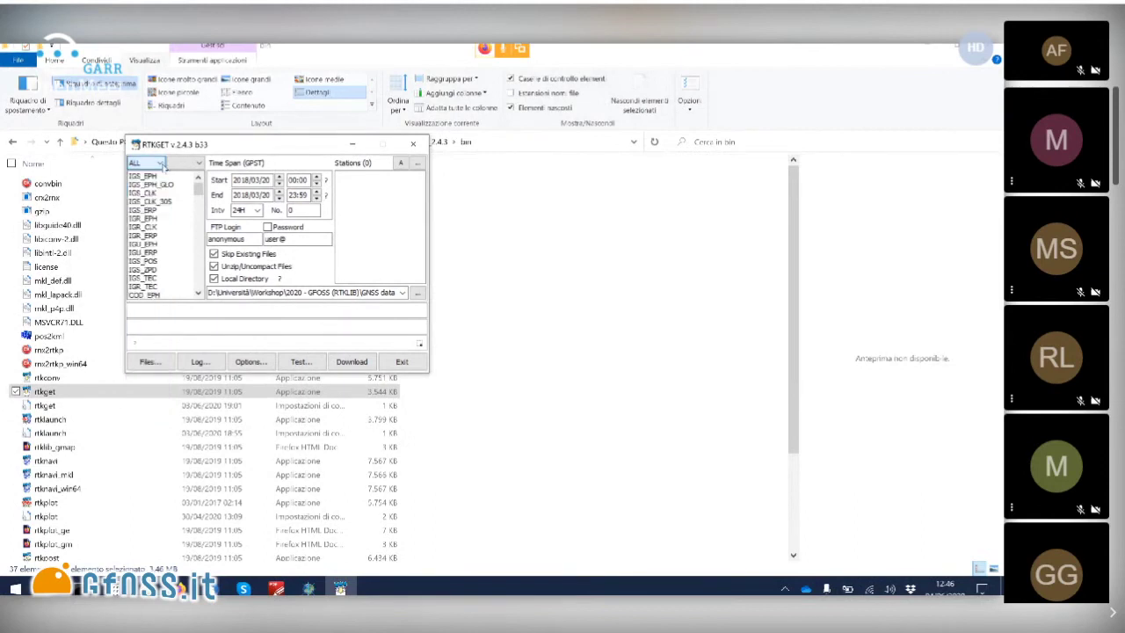
left_click(176, 166)
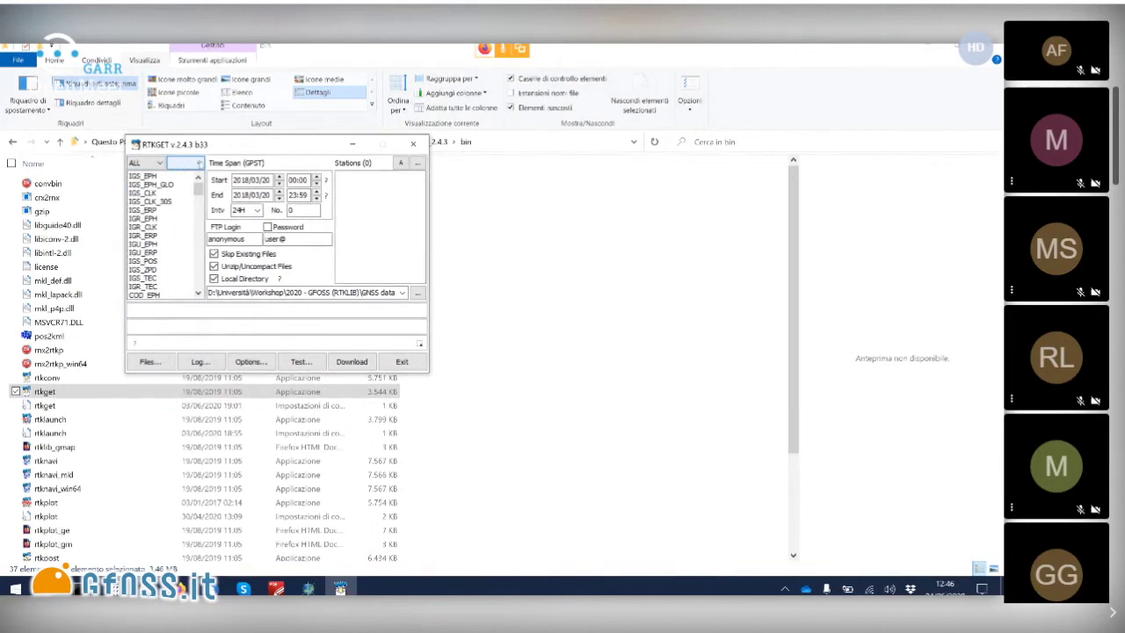
left_click(200, 164)
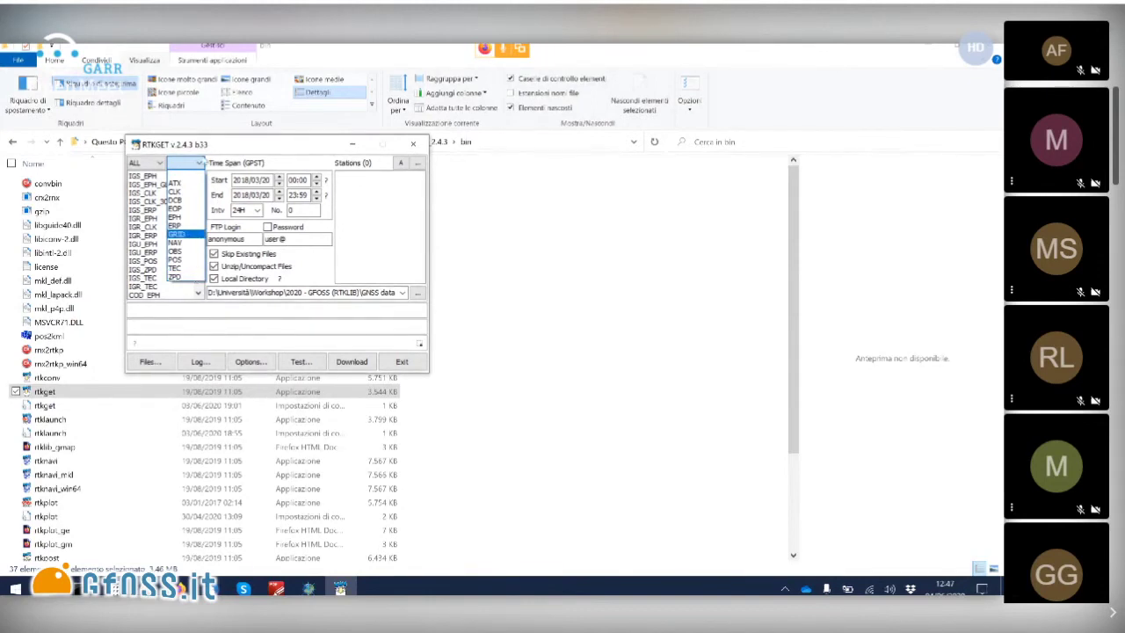
left_click(202, 163)
left_click(202, 164)
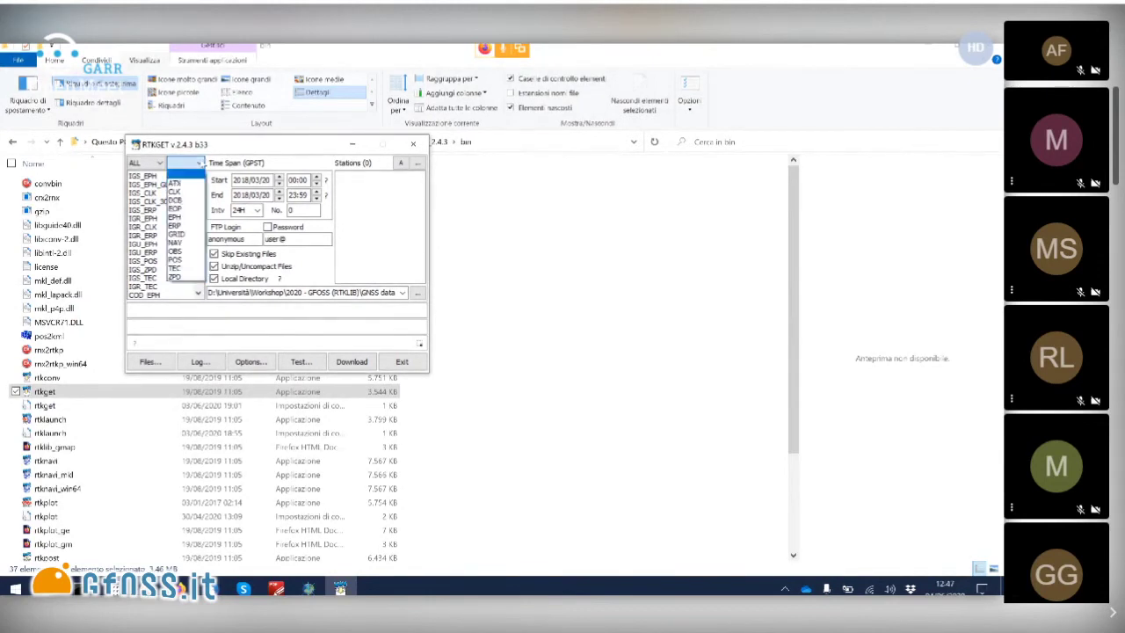
left_click(177, 217)
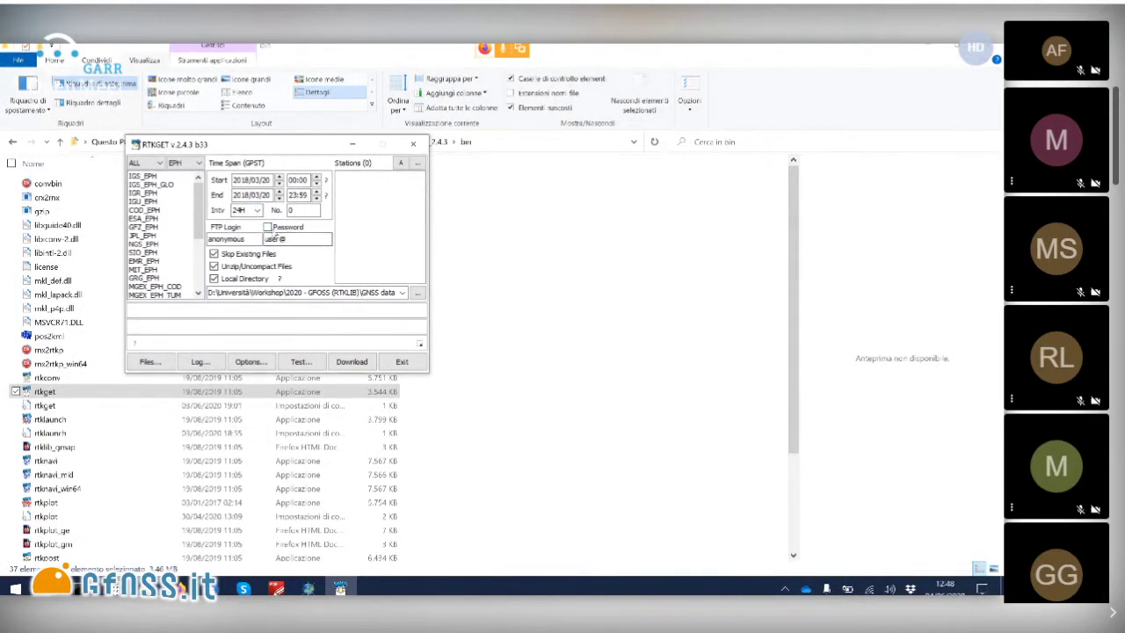
Step: Keep the local directory option enabled and confirm the workshop's GNSS data folder as the download output directory
left_click(293, 241)
left_click(241, 180)
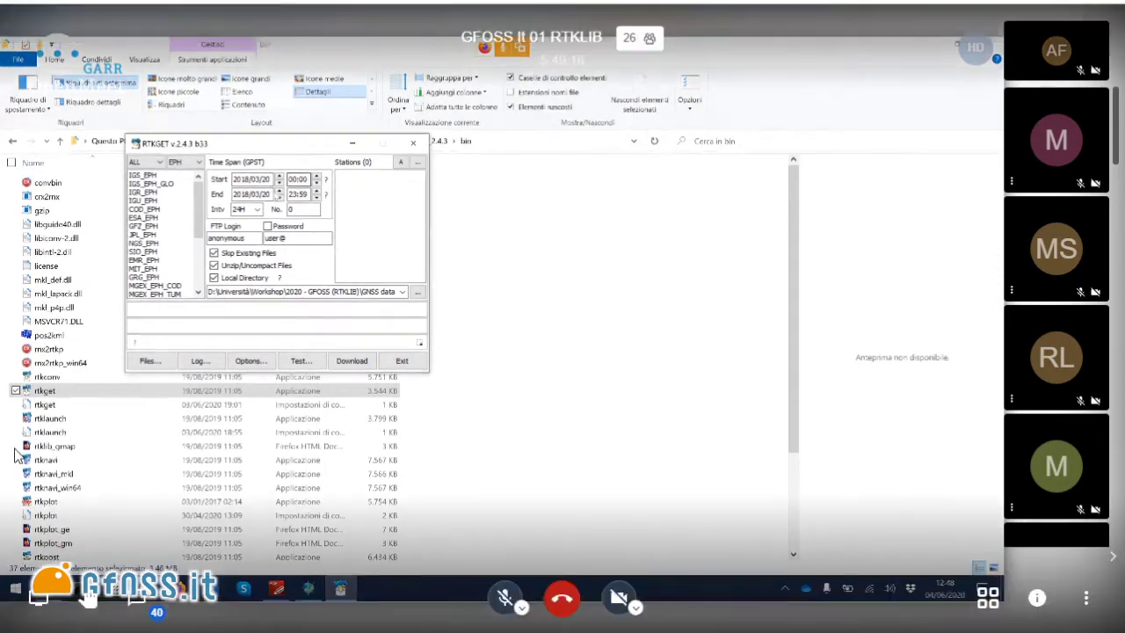
left_click(298, 210)
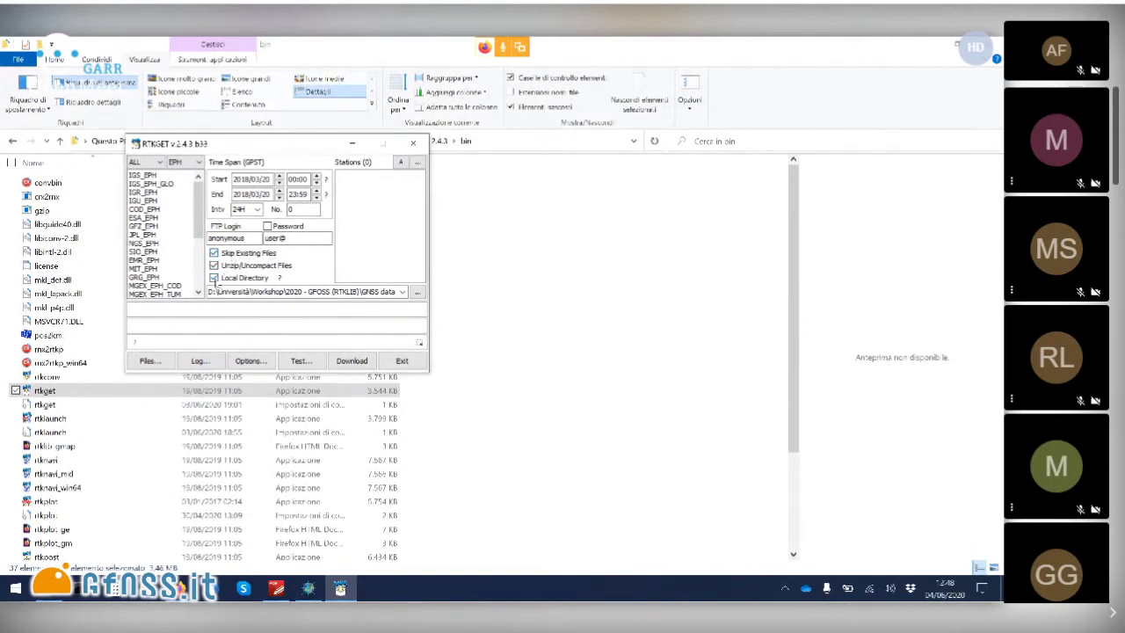
left_click(213, 278)
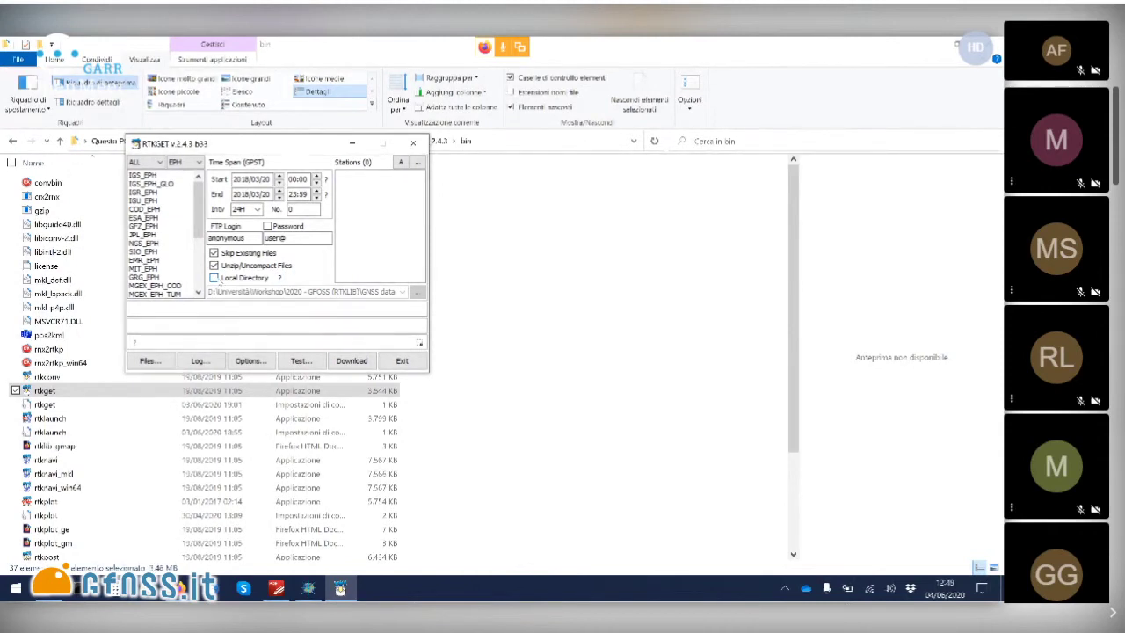
left_click(214, 278)
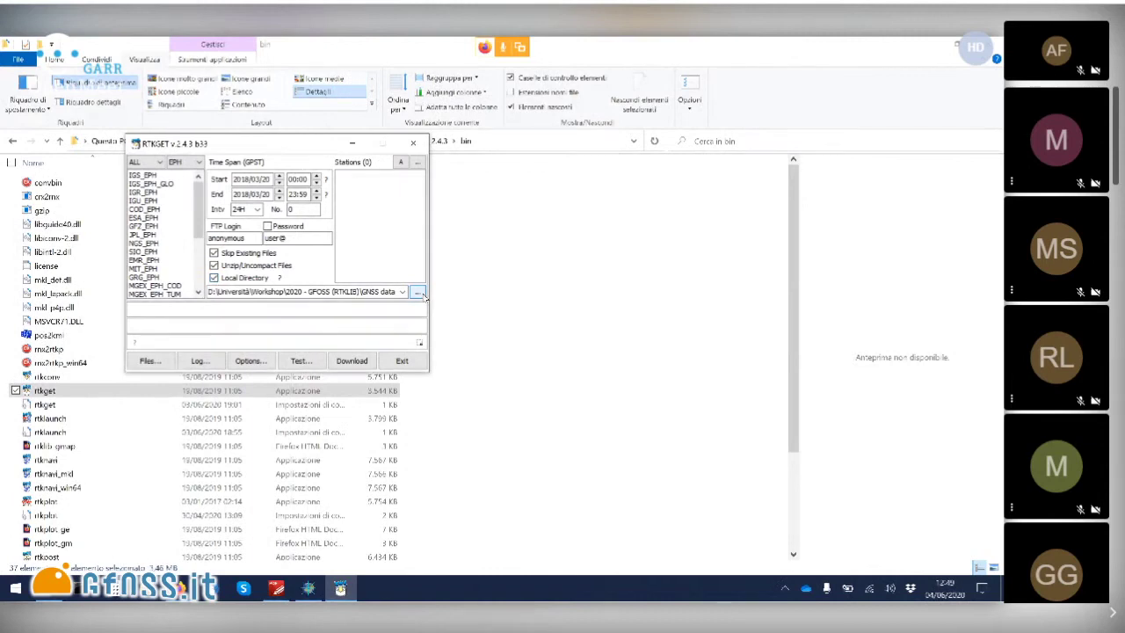
left_click(419, 291)
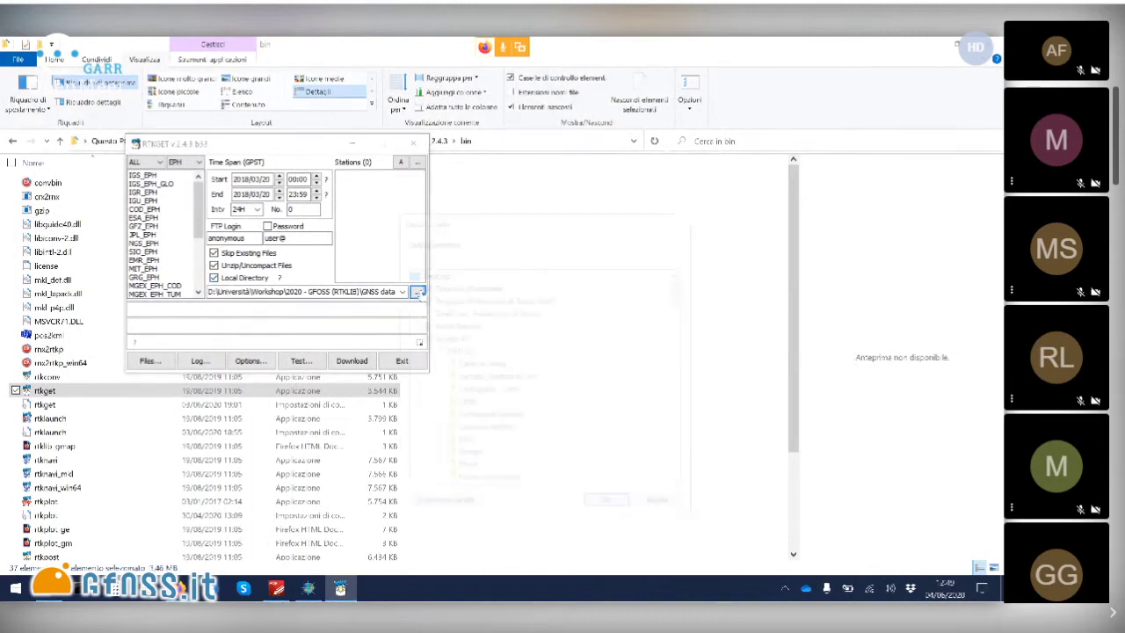
scroll(594, 413, "down", 2)
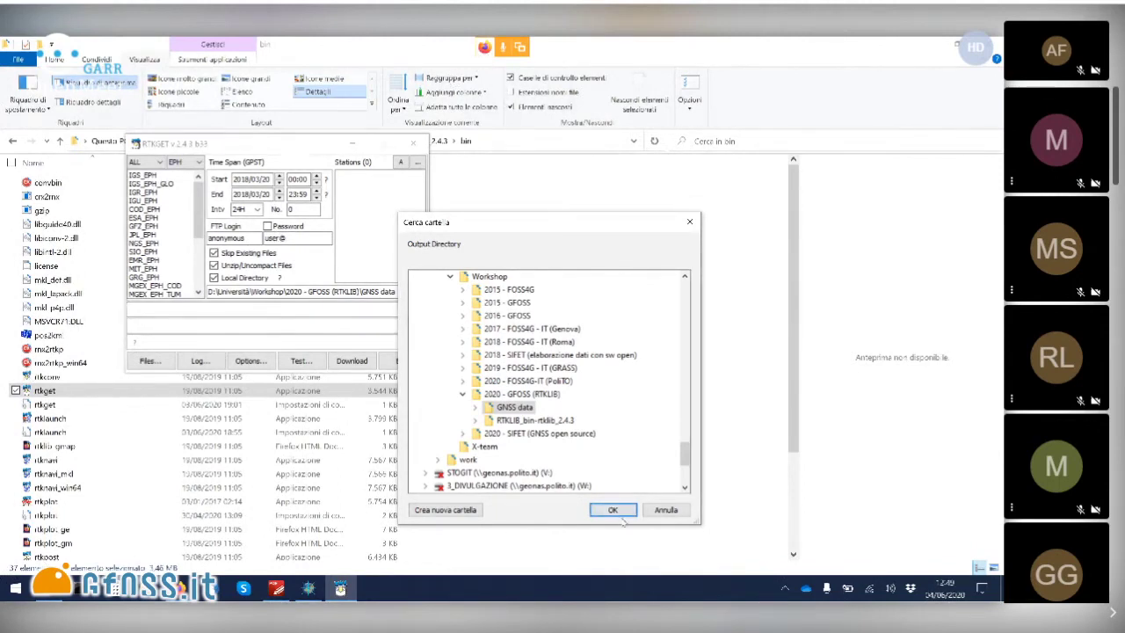
left_click(613, 510)
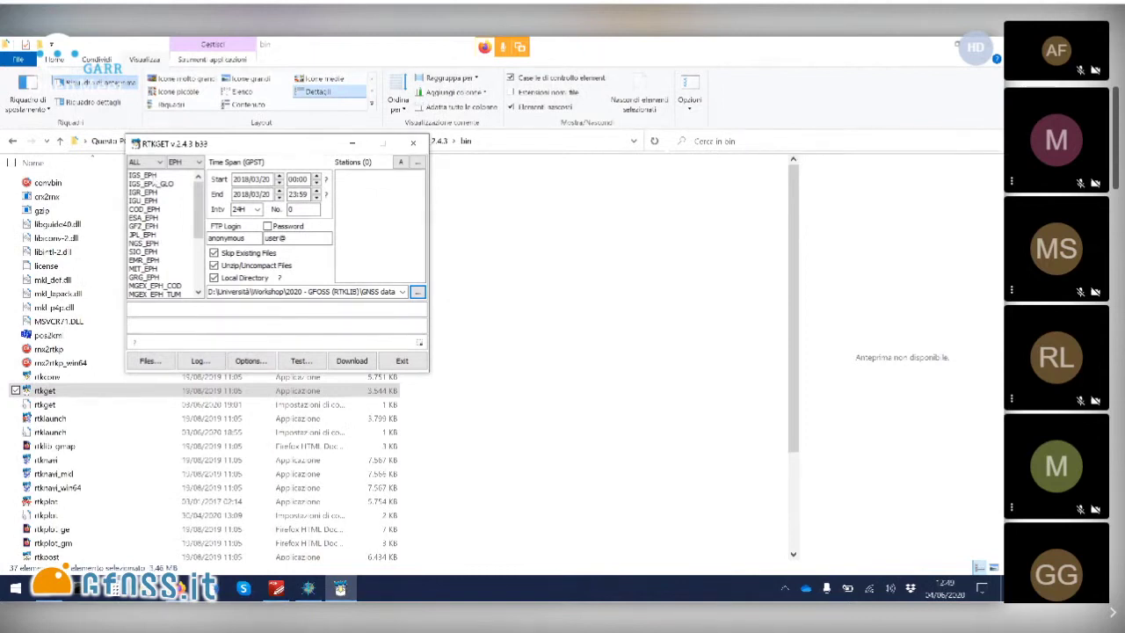
Step: Download the IGS_EPH product for 2018/03/20, check the file in the GNSS data folder, and exit RTKGET
left_click(143, 175)
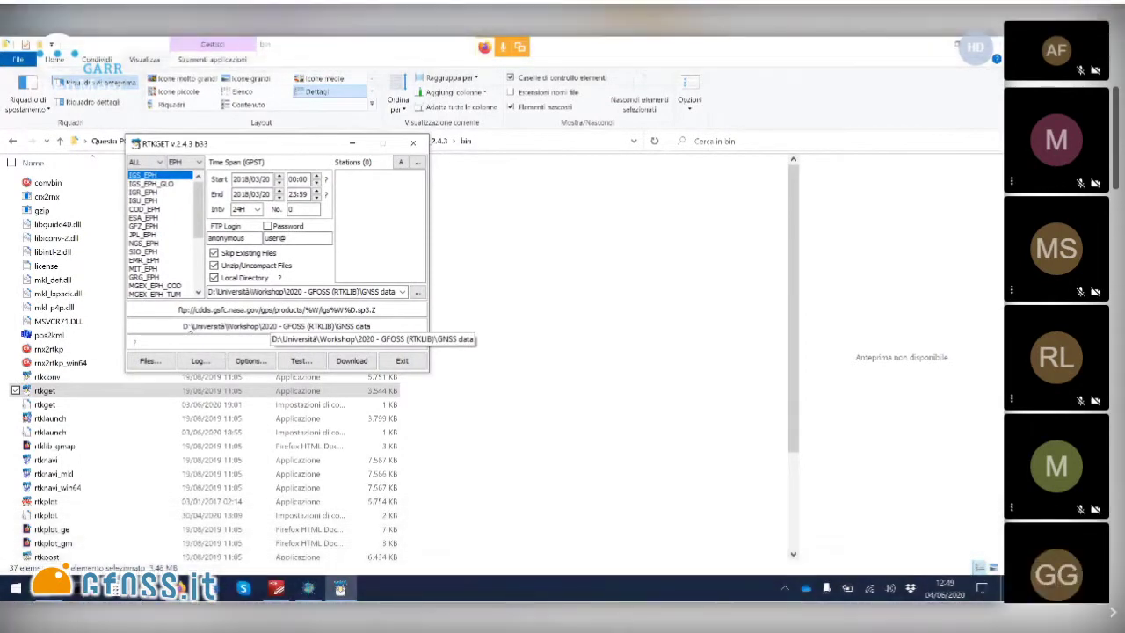
left_click(351, 361)
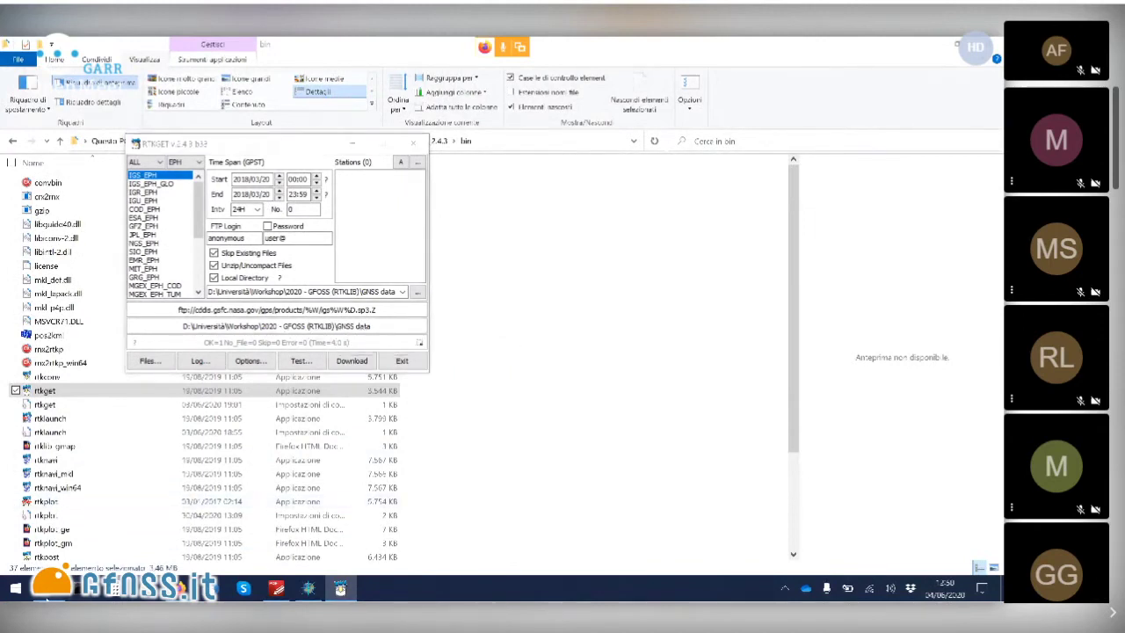
key("alt+Up")
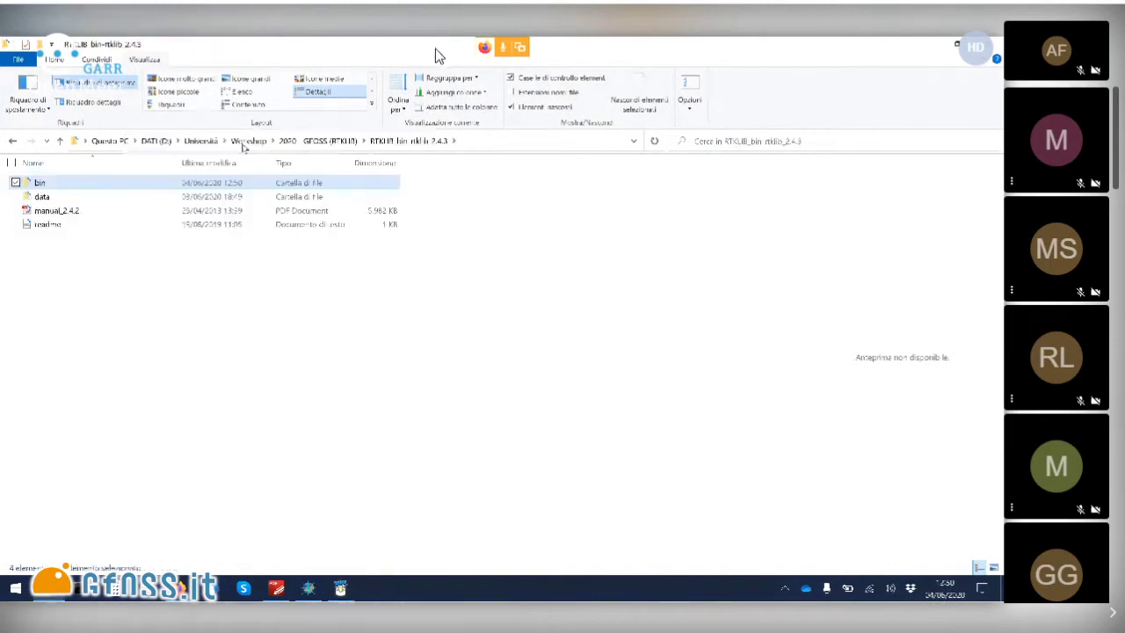
key("alt+Up")
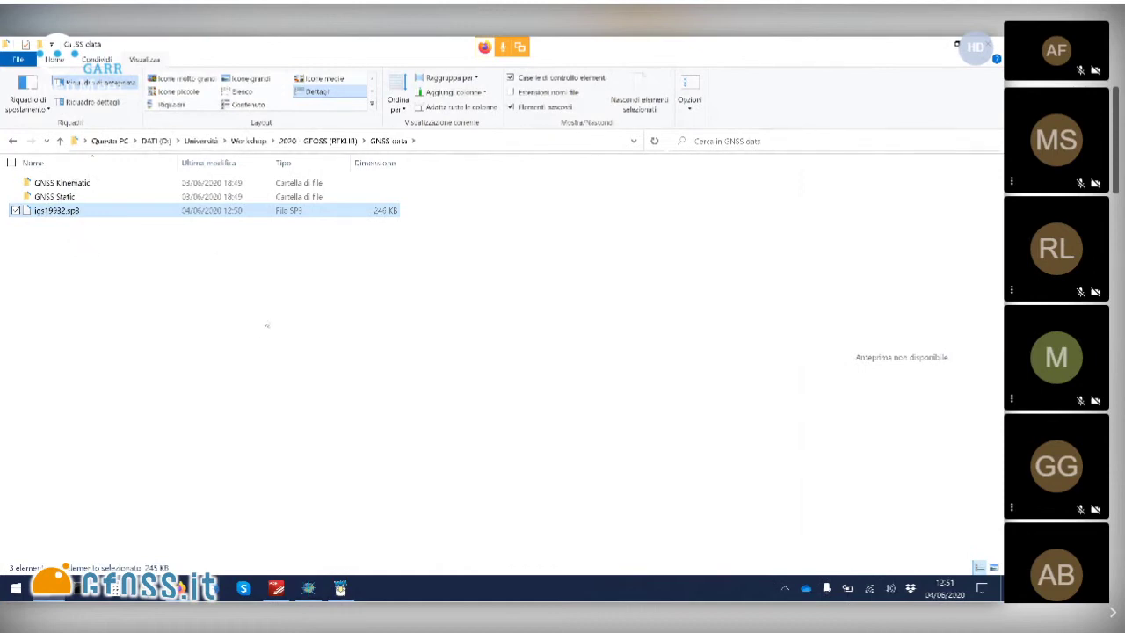
left_click(340, 588)
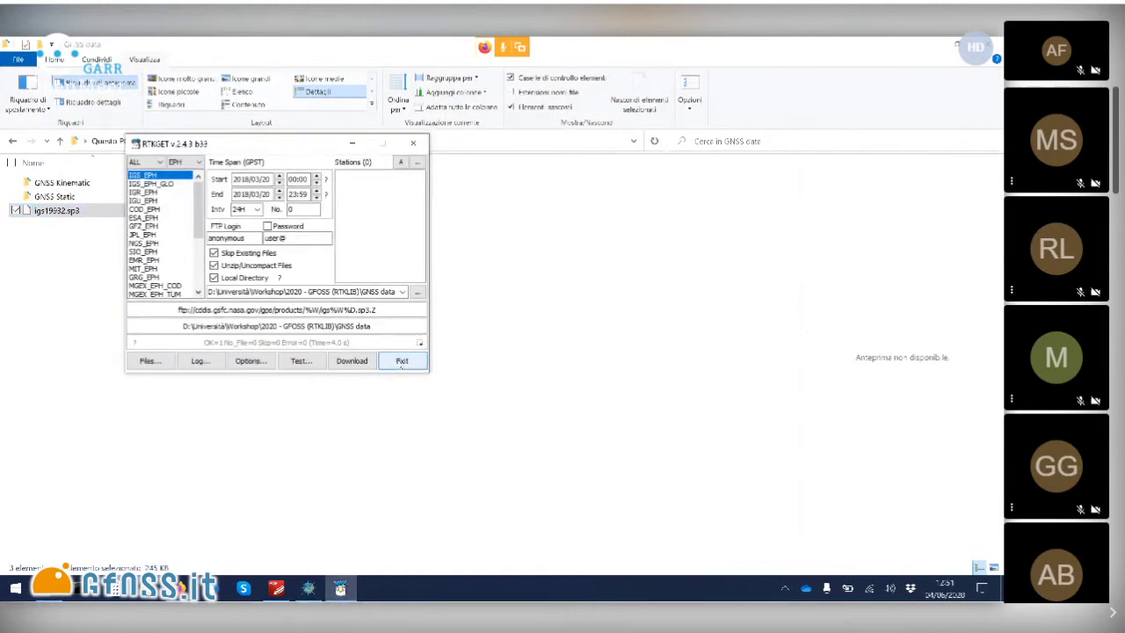
left_click(400, 361)
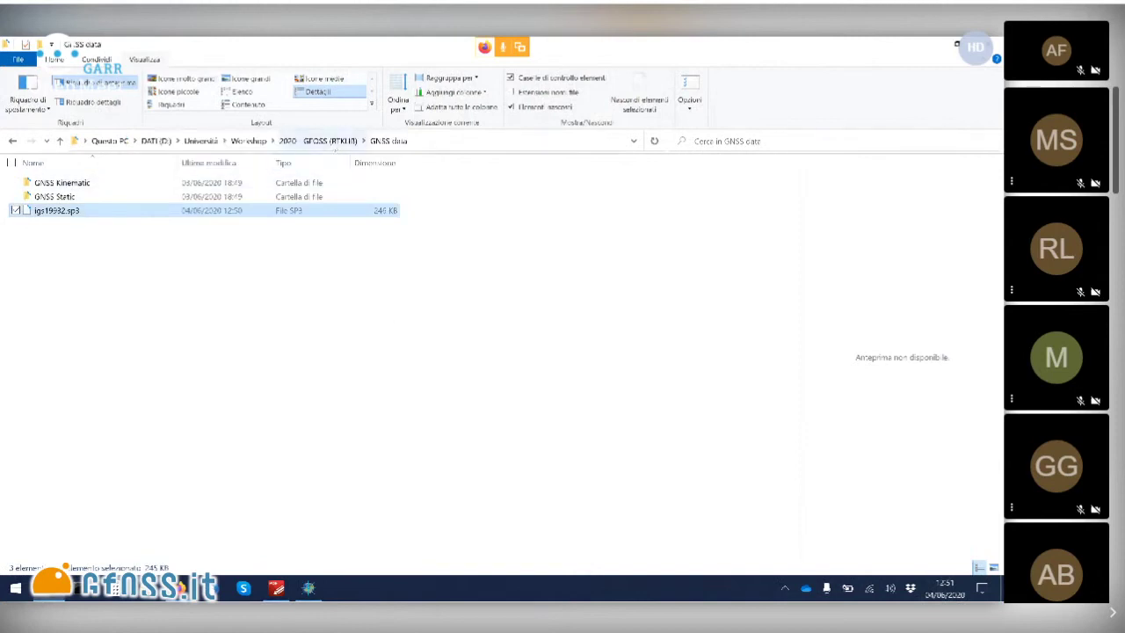
Step: Return to the bin folder inside RTKLIB_bin-rtklib_2.4.3 and launch rtkpost
left_click(333, 142)
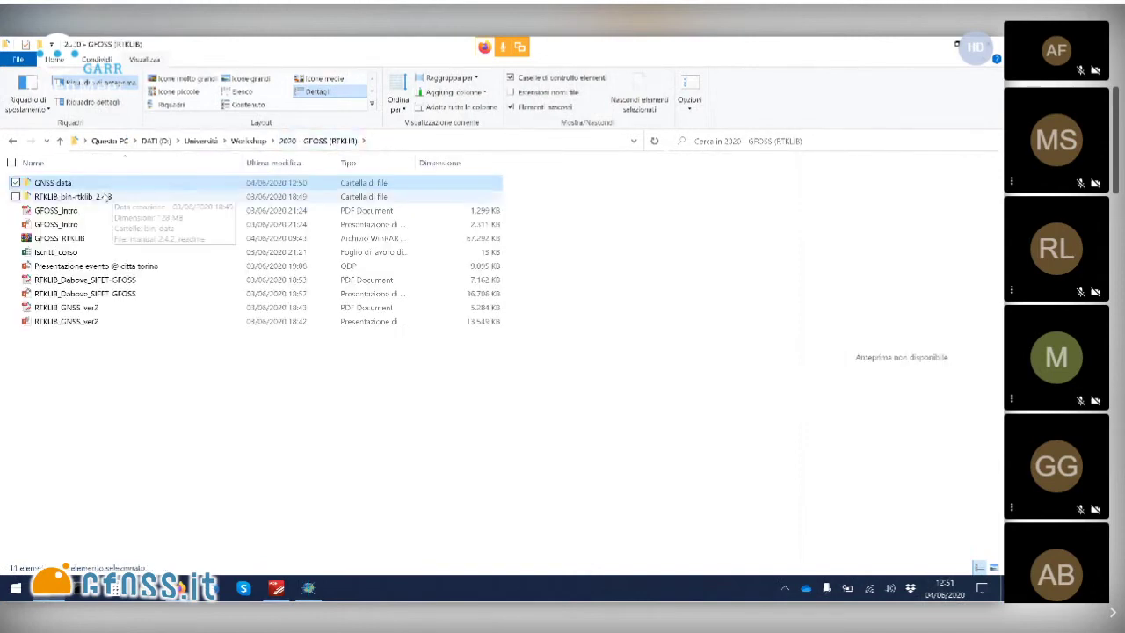
double_click(102, 198)
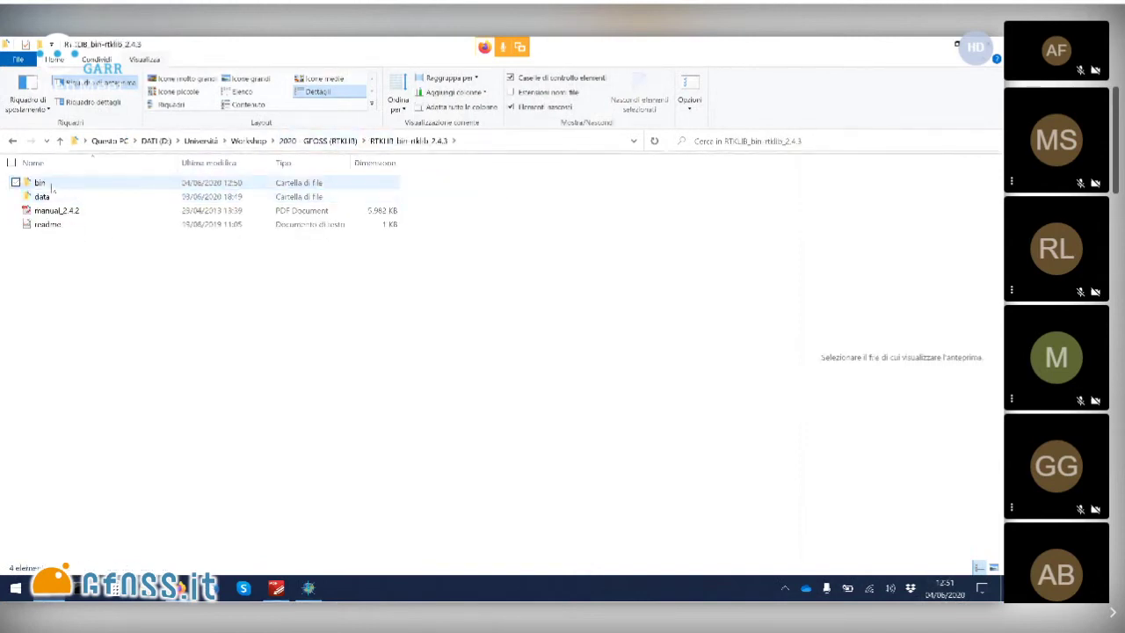
double_click(45, 185)
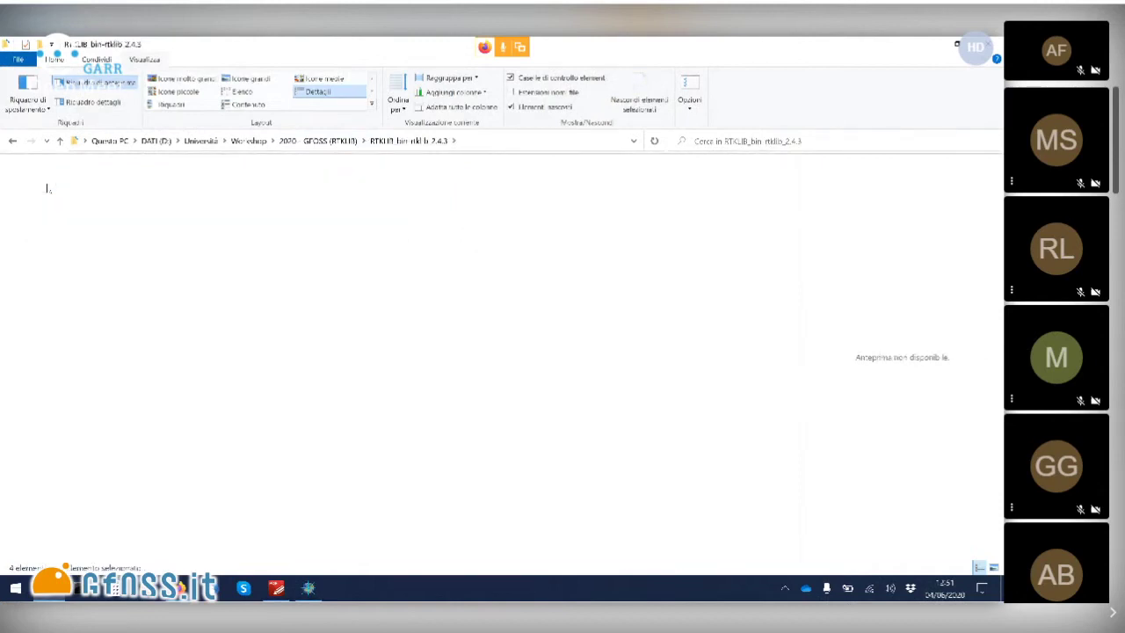
left_click(351, 523)
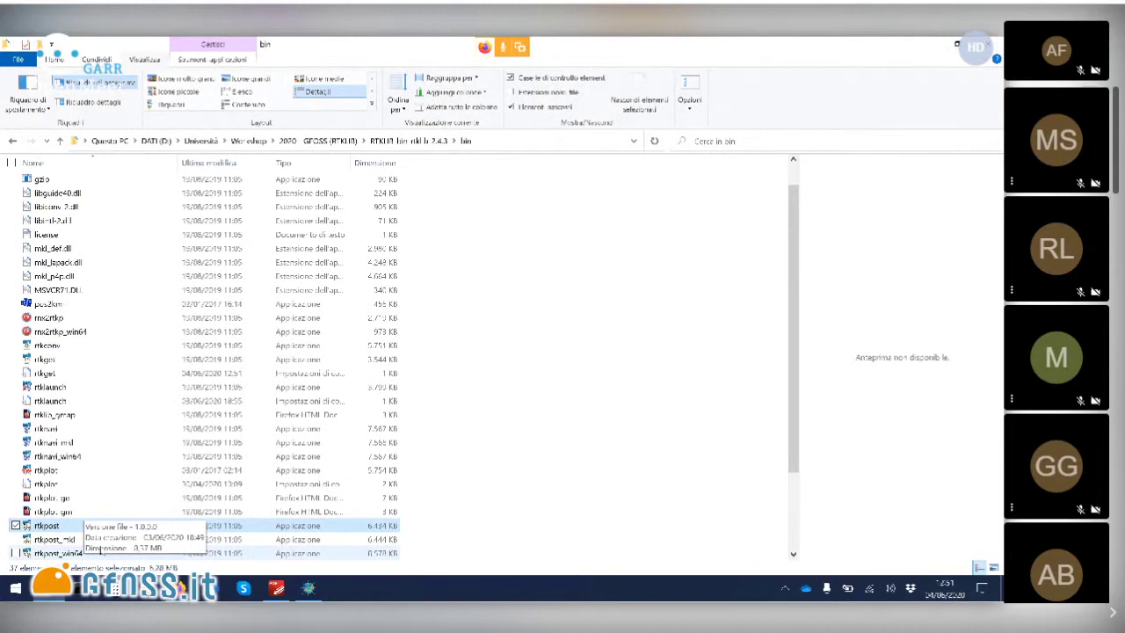
scroll(104, 547, "down", 1)
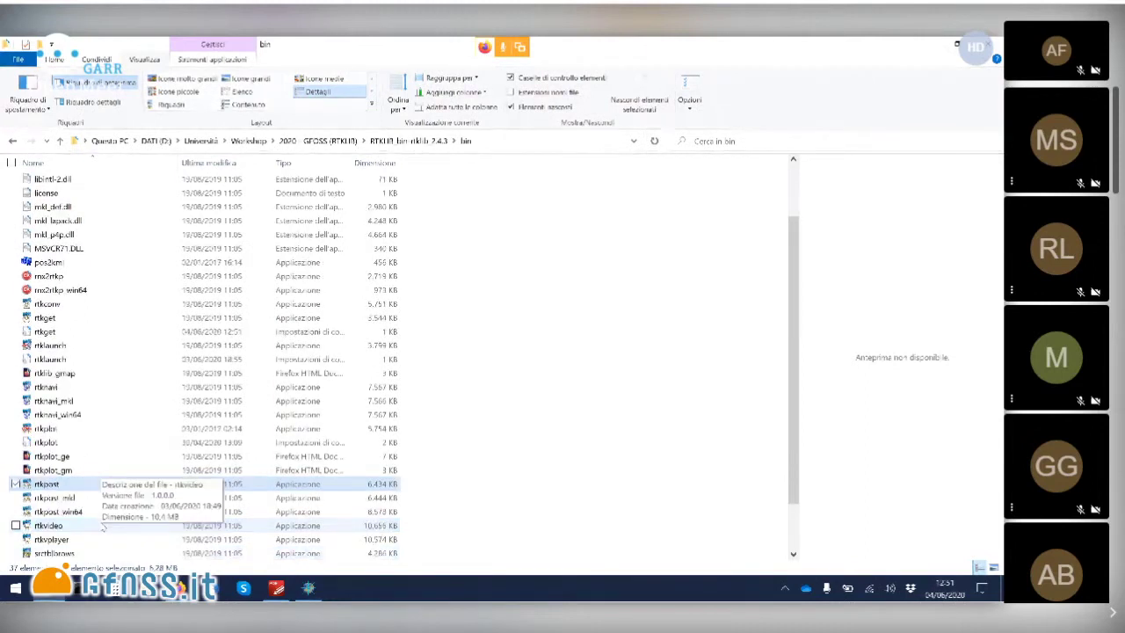
double_click(73, 483)
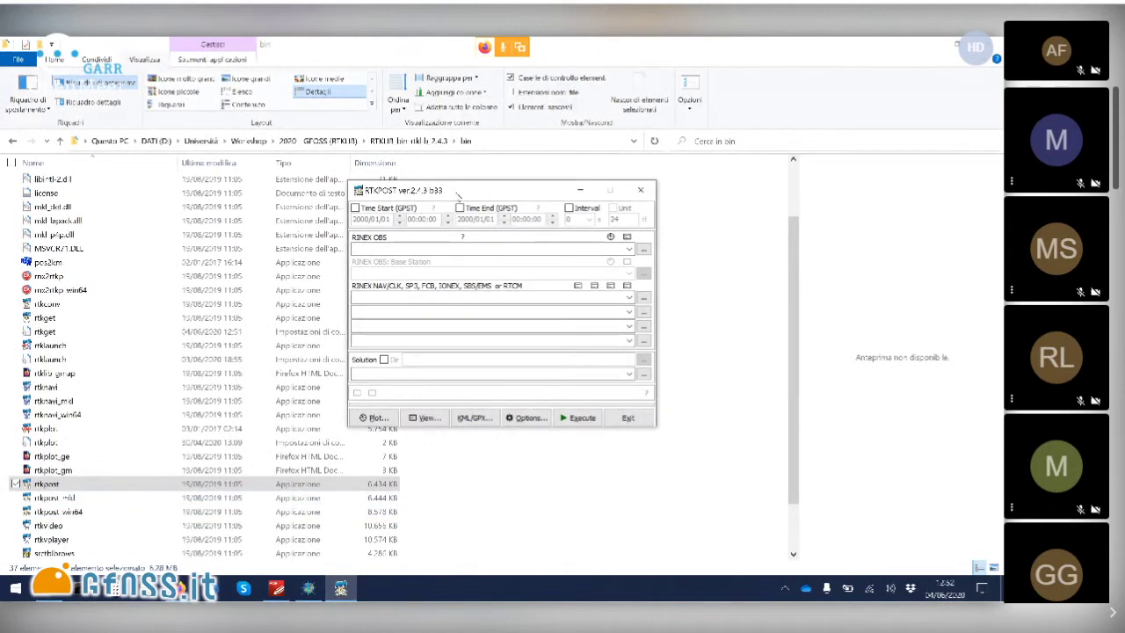
left_click_drag(457, 195, 514, 209)
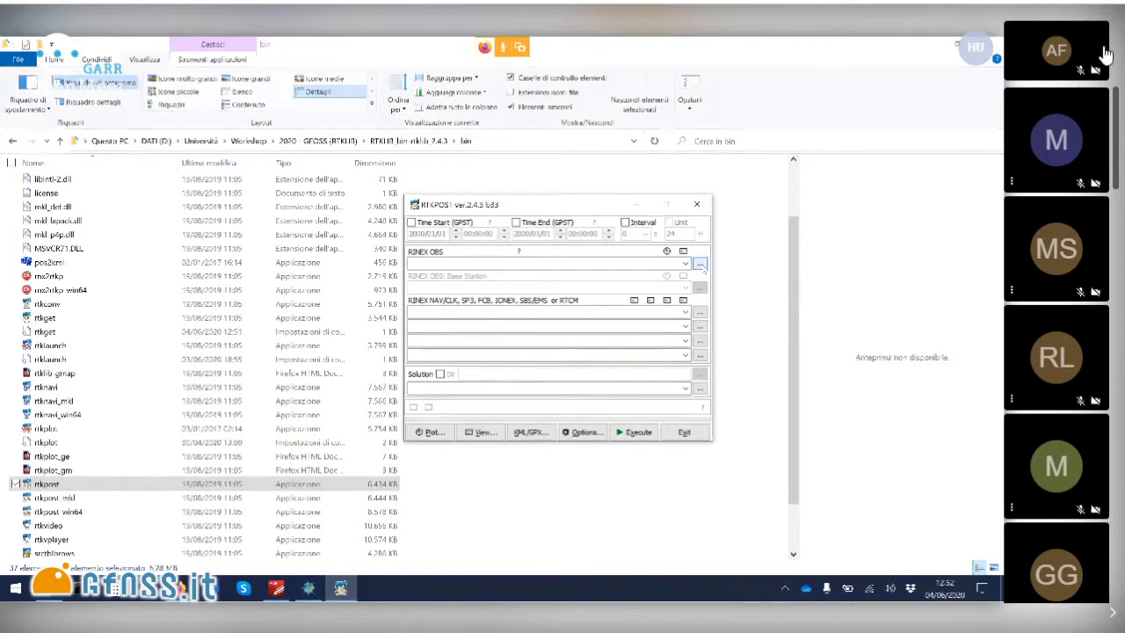
Step: Load 1000790.18o from the workshop's GNSS data\GNSS Static\Rover folder as the rover RINEX OBS file
left_click(700, 264)
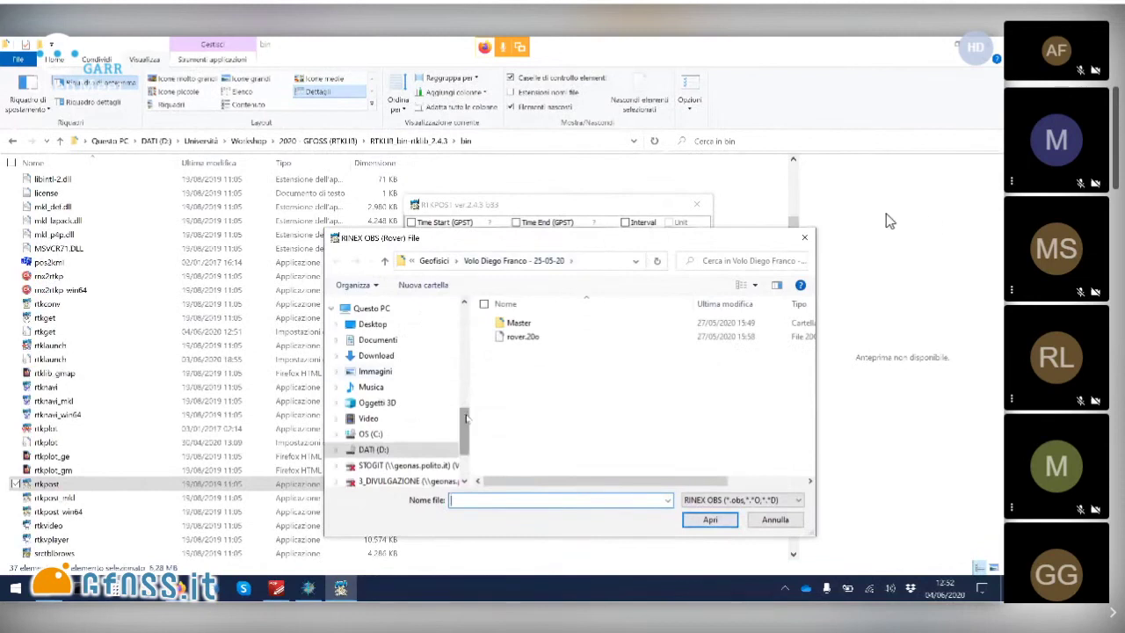
scroll(386, 395, "up", 5)
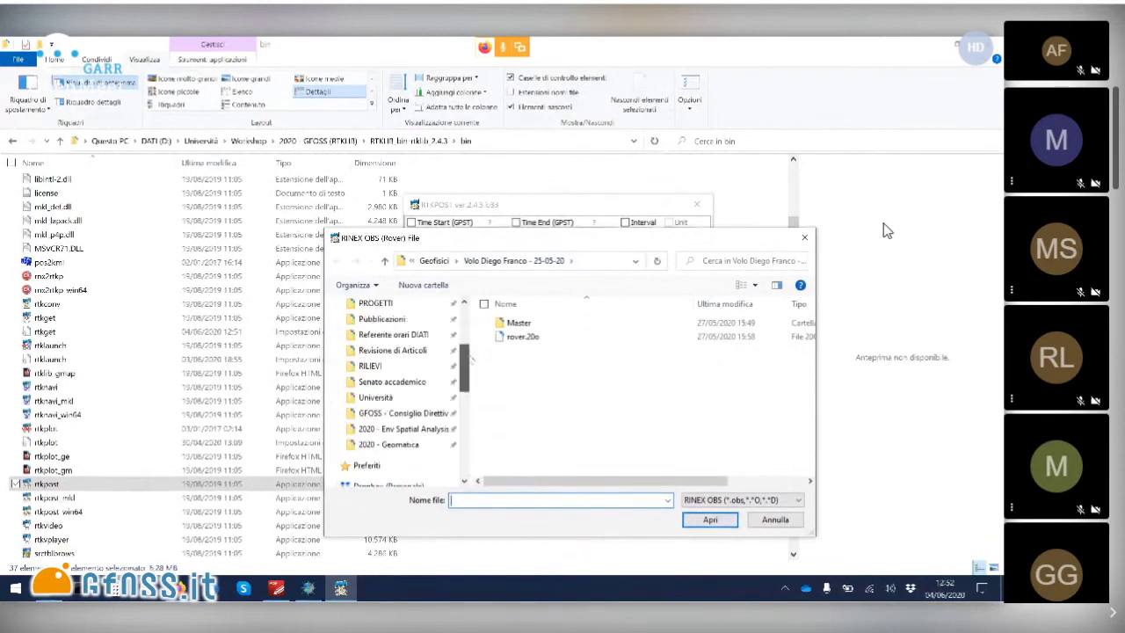
left_click(374, 398)
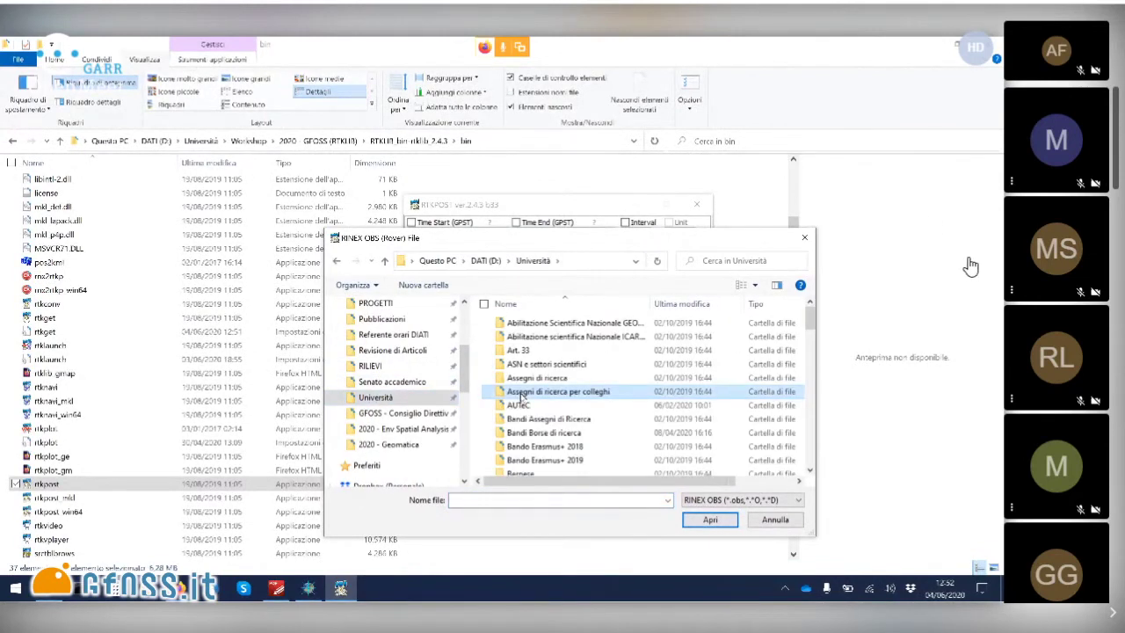
scroll(521, 398, "down", 10)
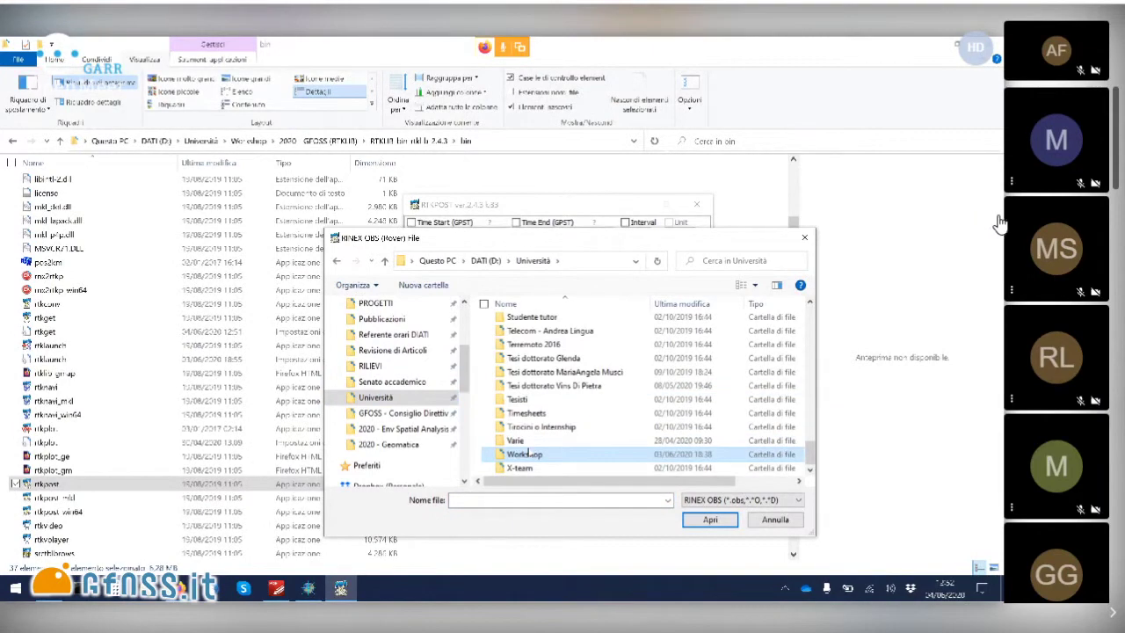
double_click(528, 453)
double_click(527, 337)
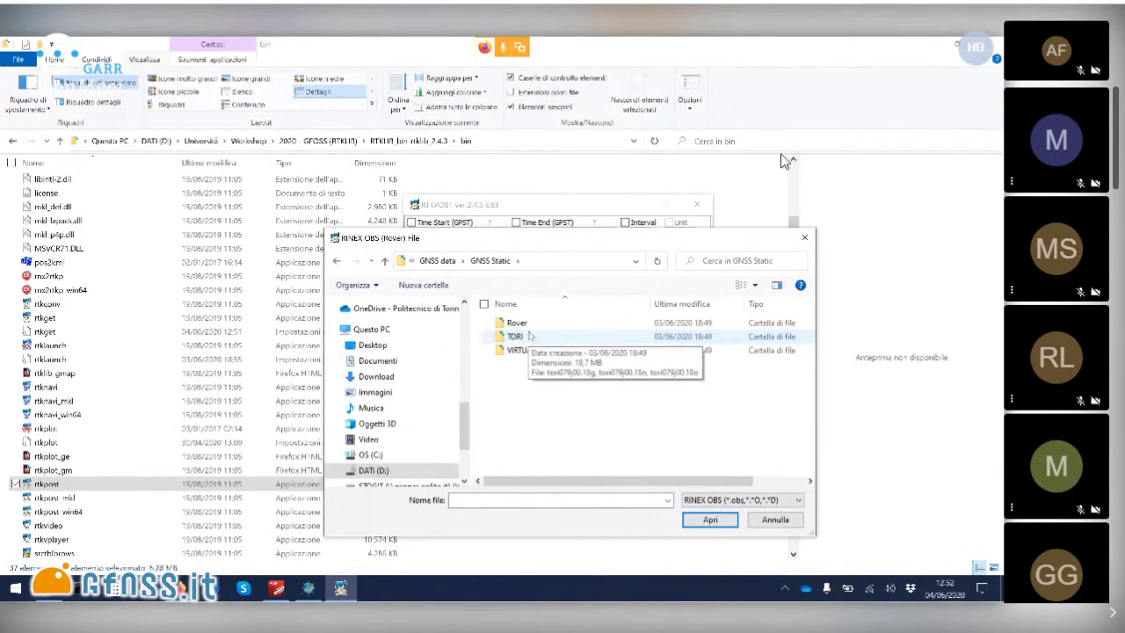
double_click(532, 323)
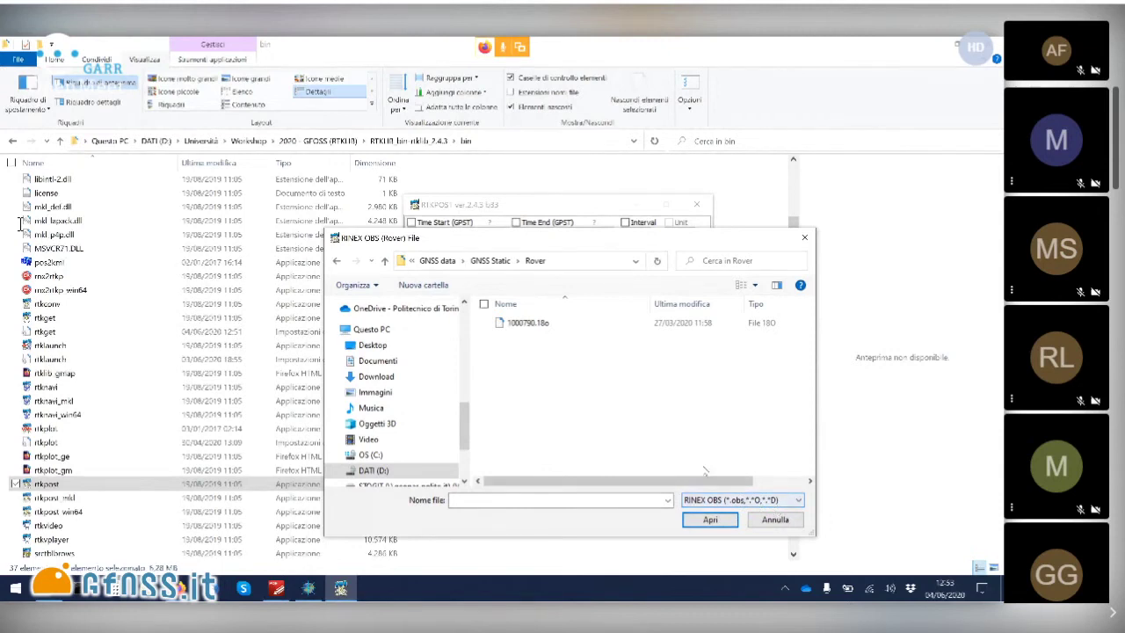
left_click(540, 323)
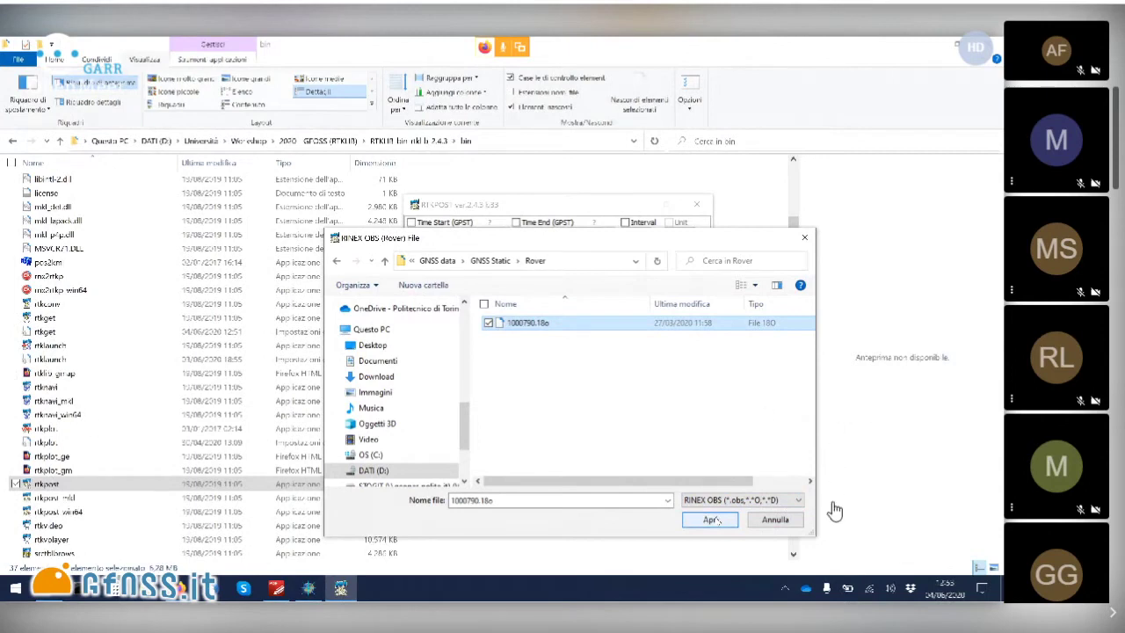
key("Return")
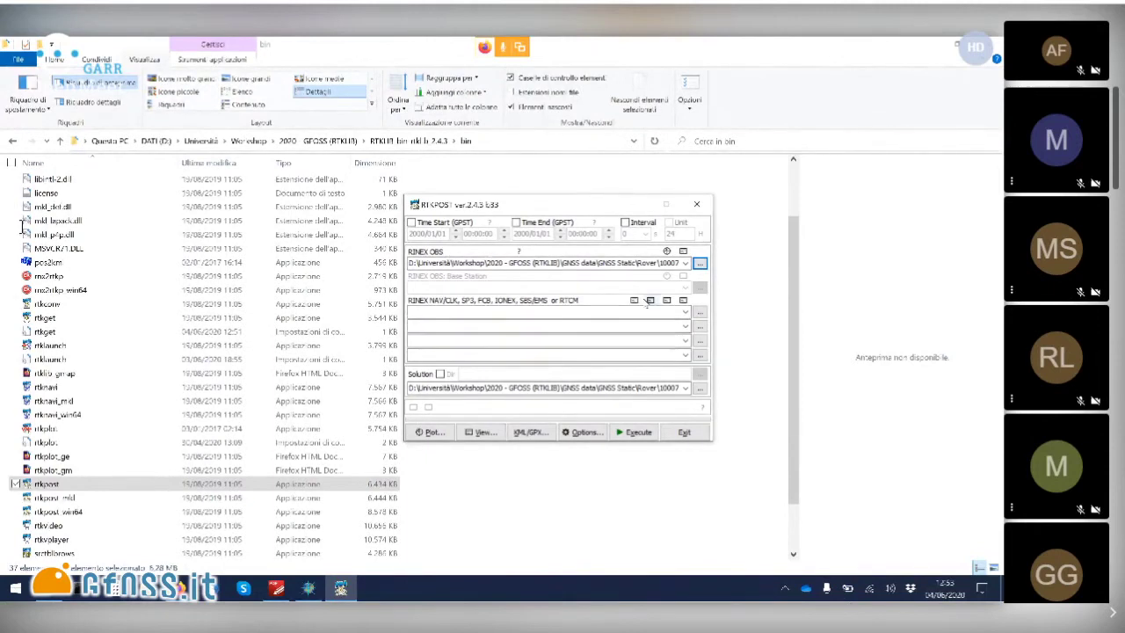
Step: Set the first RINEX NAV/CLK input to the GNSS Static\Rover folder path ending in \*, and check the file types selectable for the second input
left_click(701, 312)
left_click(700, 313)
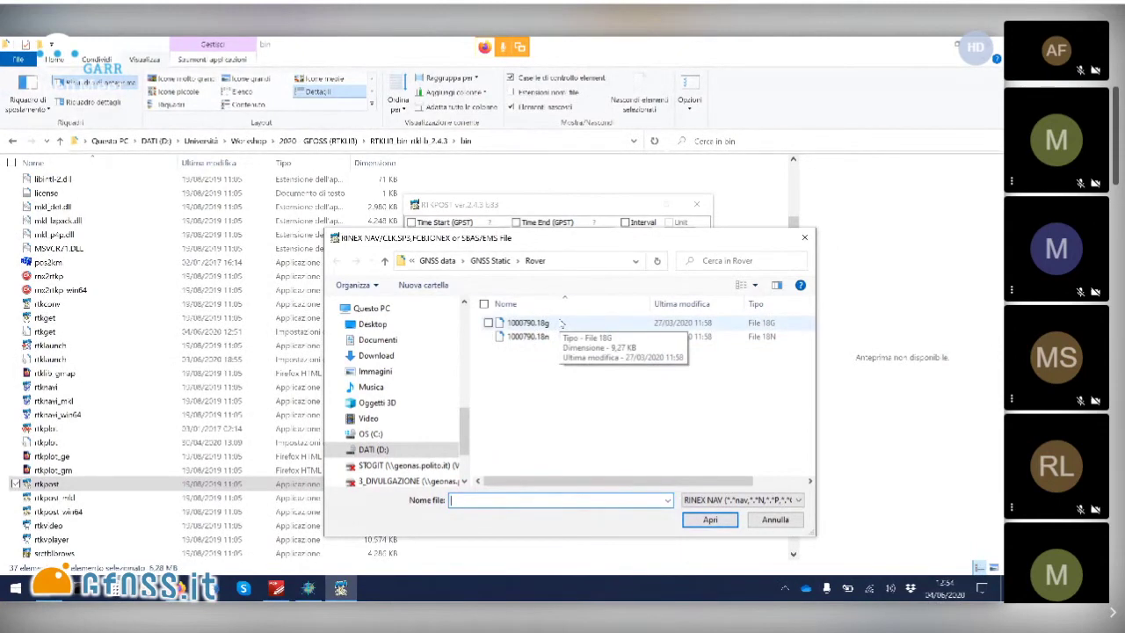
left_click(588, 262)
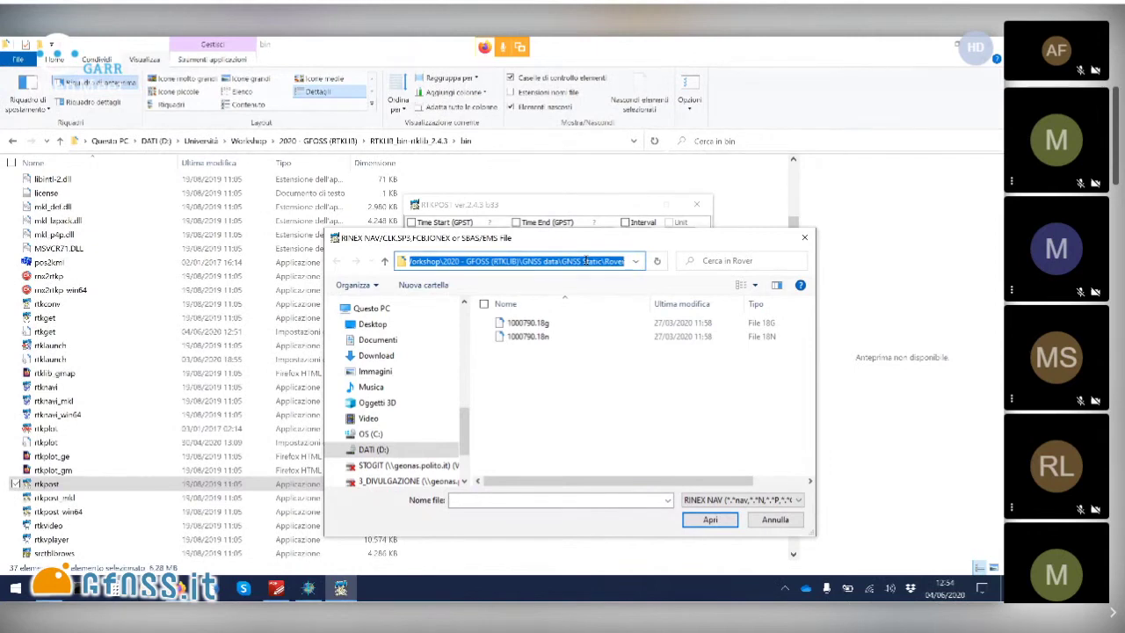
left_click(773, 521)
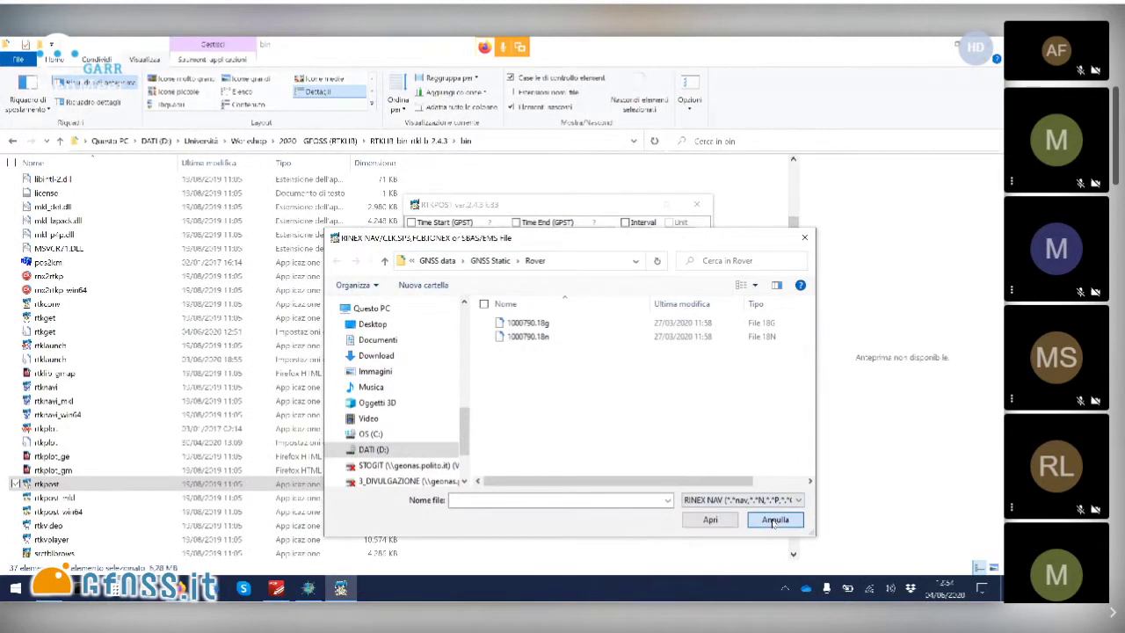
left_click(774, 520)
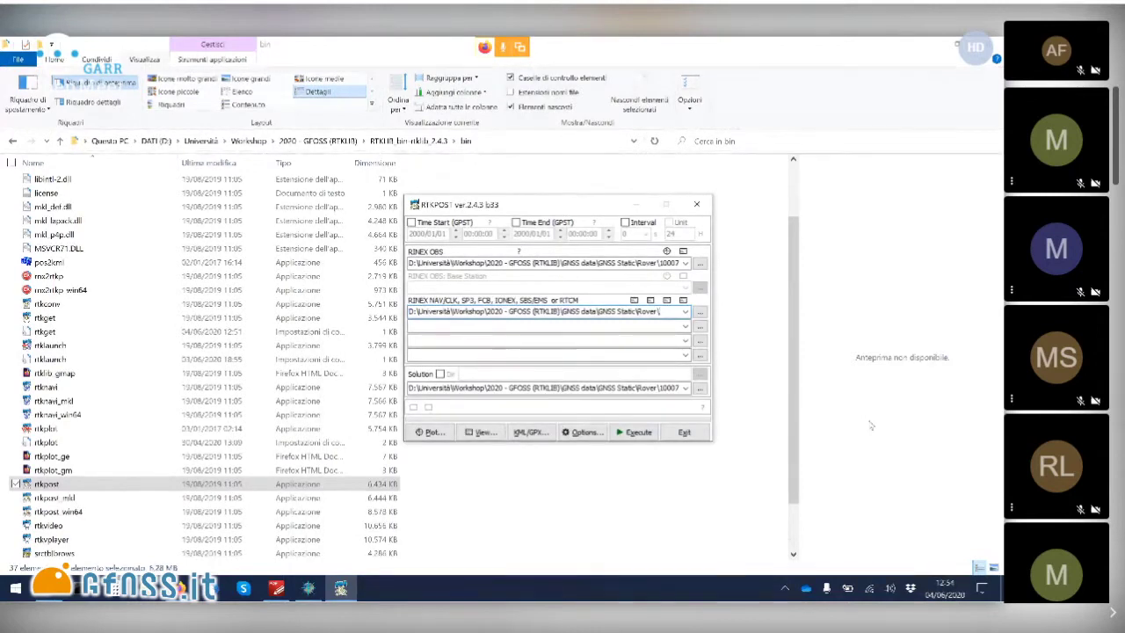
type("*")
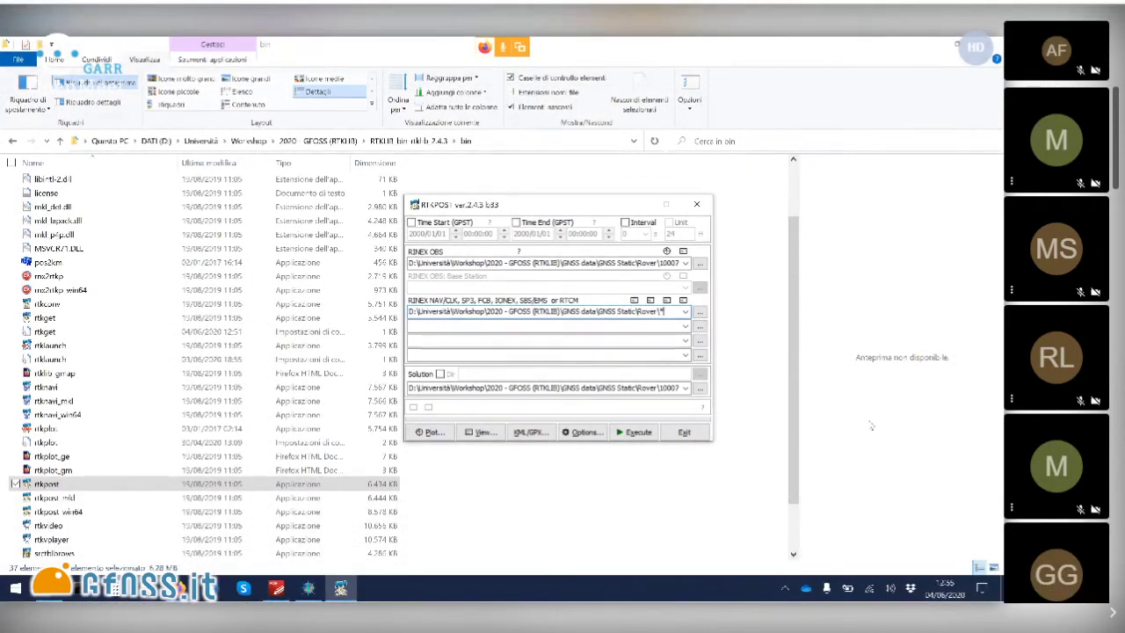
left_click(700, 327)
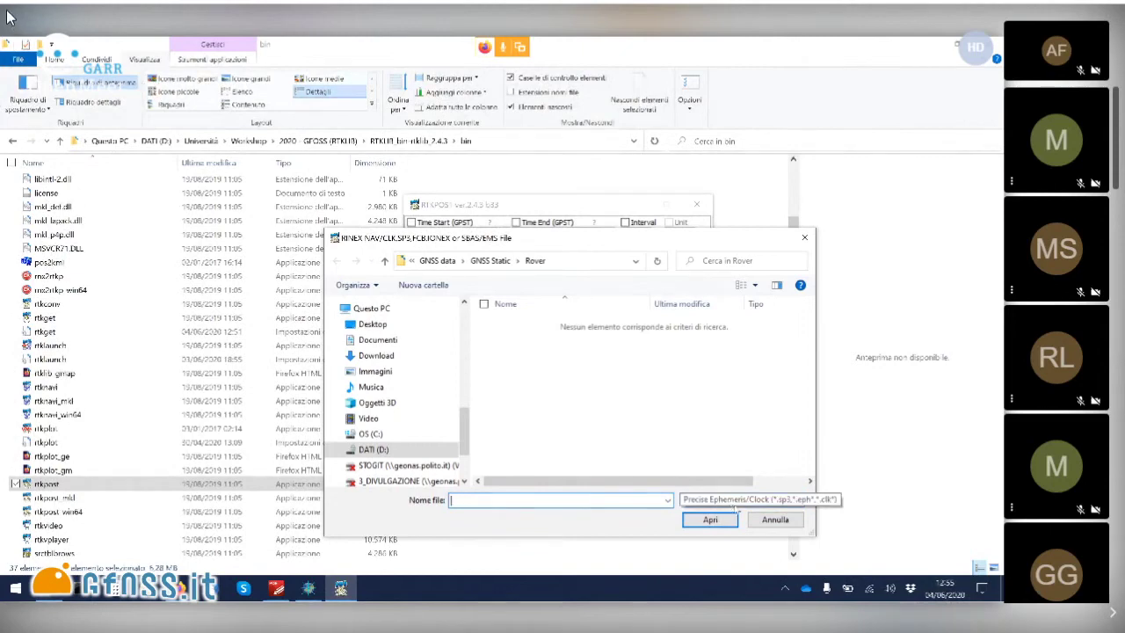
left_click(771, 519)
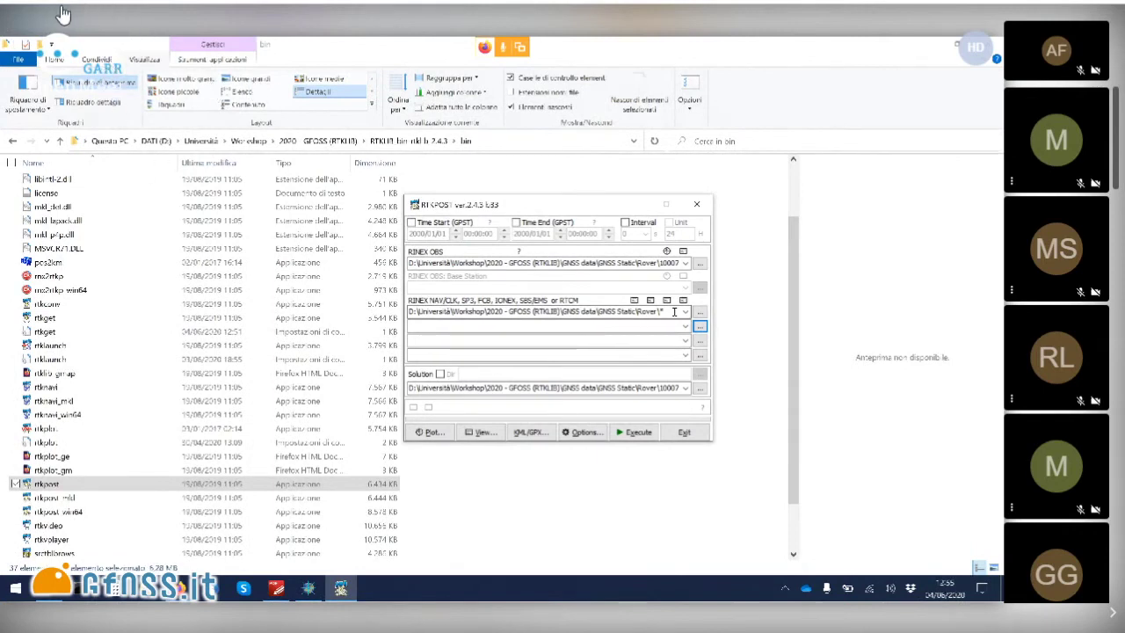
Step: Check the end of the solution output path, then open the processing options and select Single as the positioning mode
left_click(676, 388)
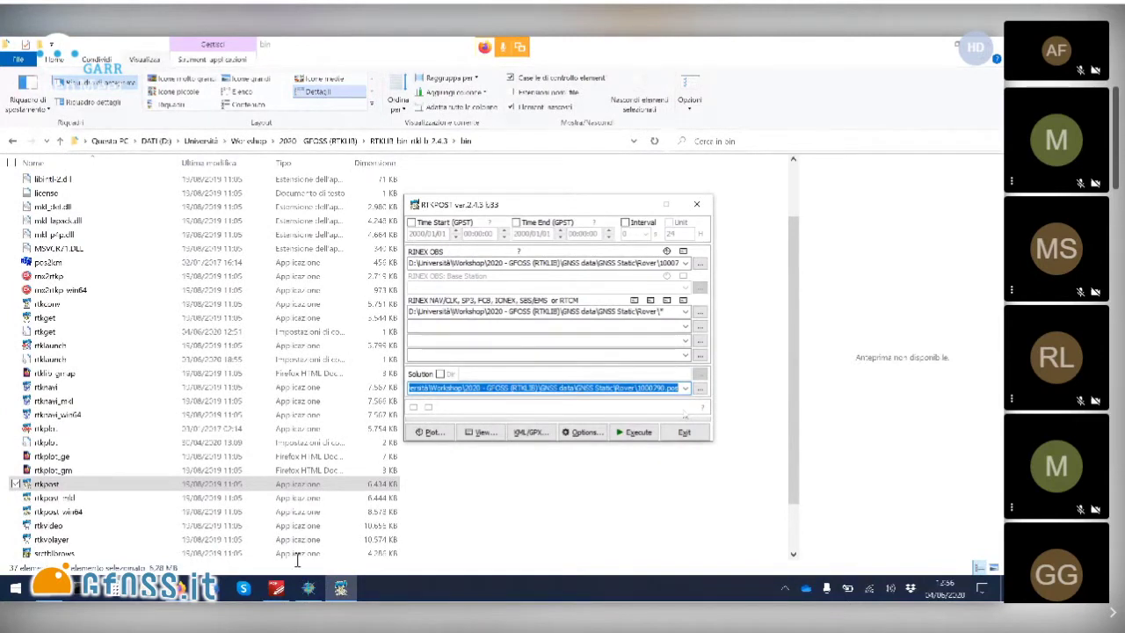
key("Tab")
key("Tab")
key("Tab")
key("Tab")
key("Tab")
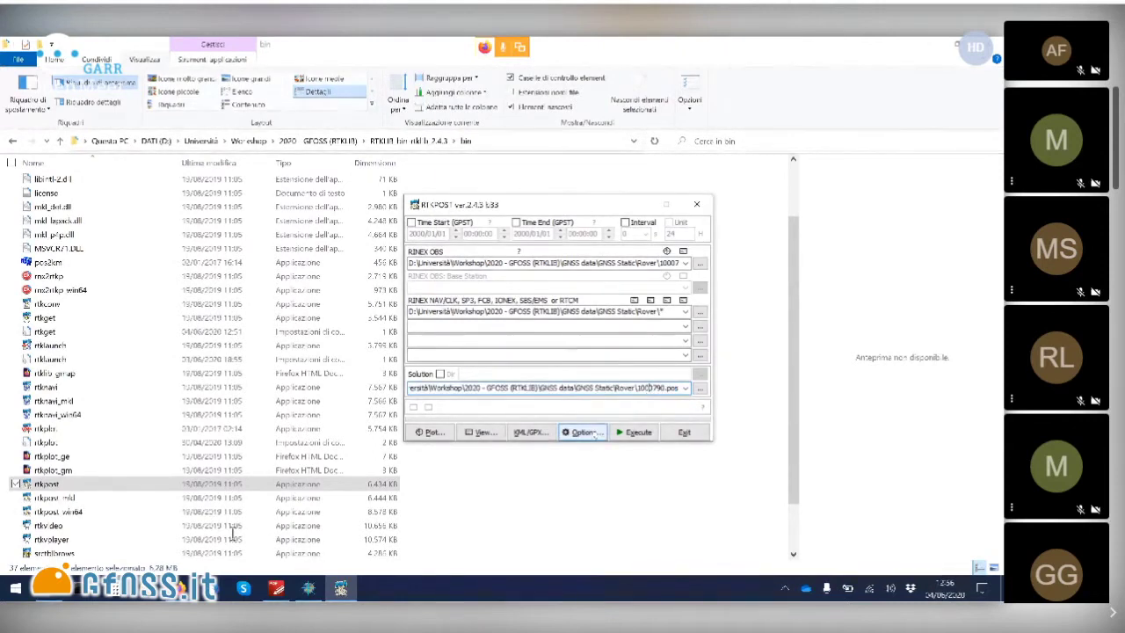
key("space")
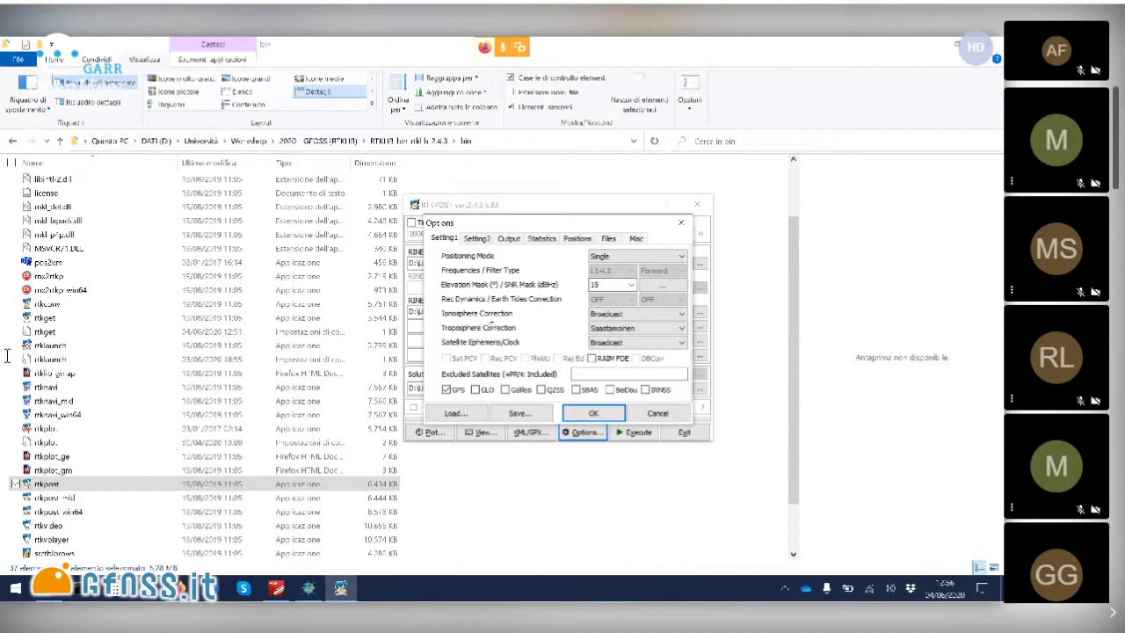
left_click(644, 256)
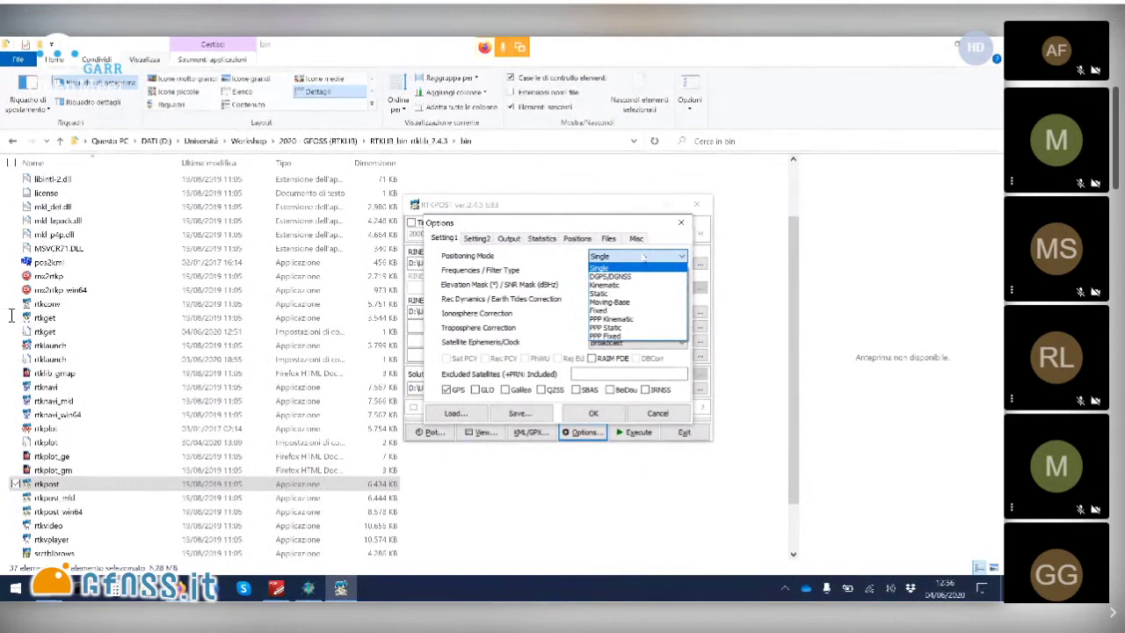
left_click(638, 267)
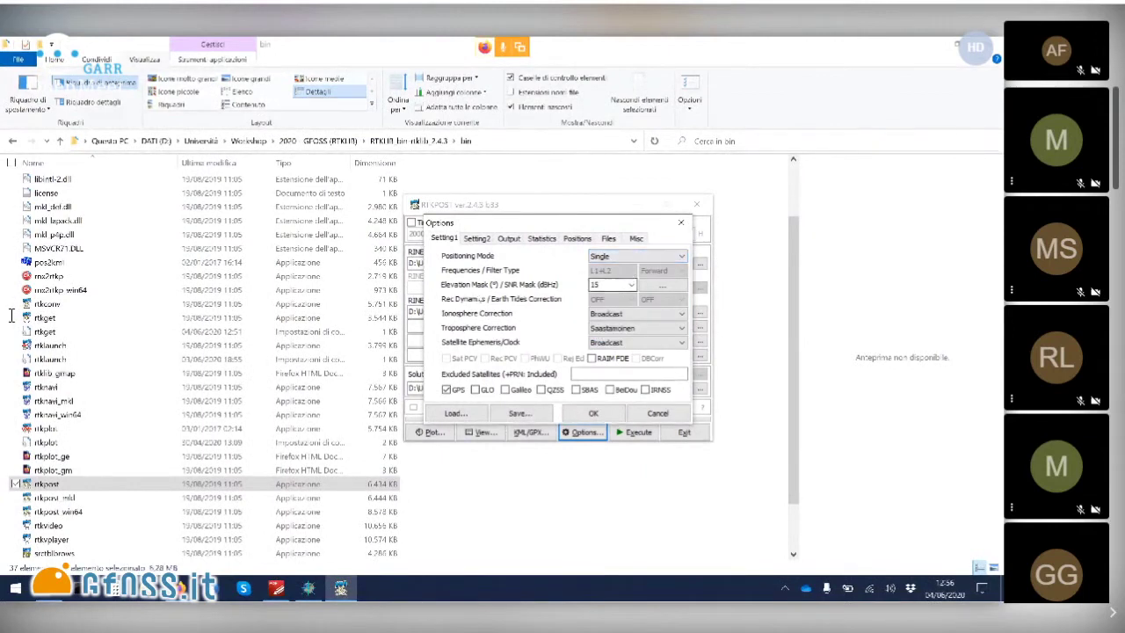
Step: Set the elevation mask to 10 degrees and check the SNR mask settings without changing them
left_click(631, 285)
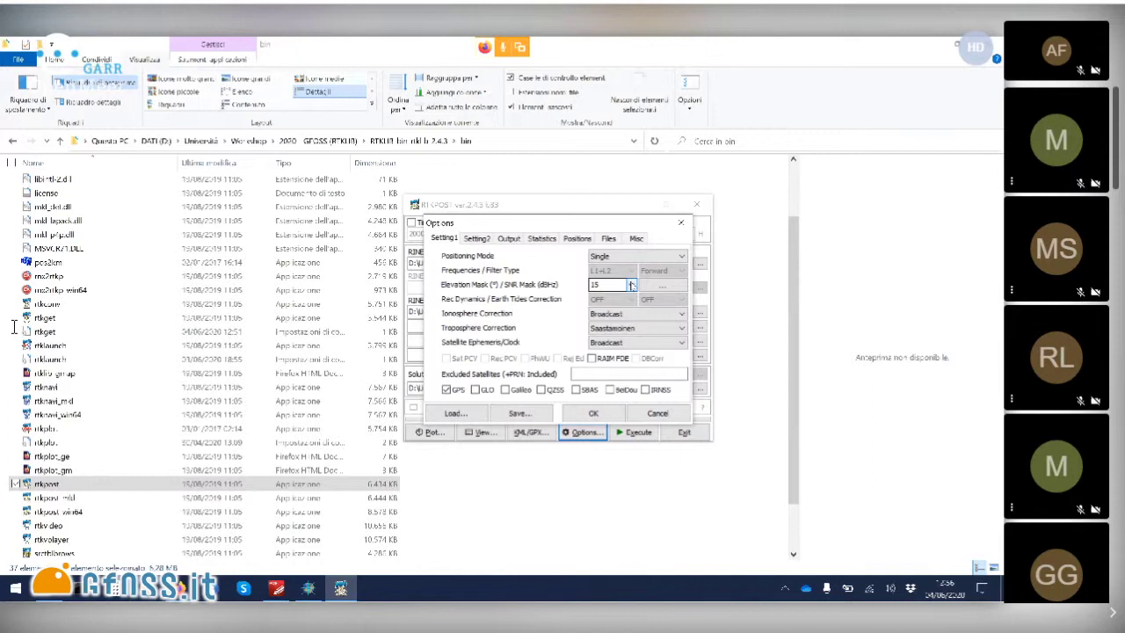
left_click(631, 284)
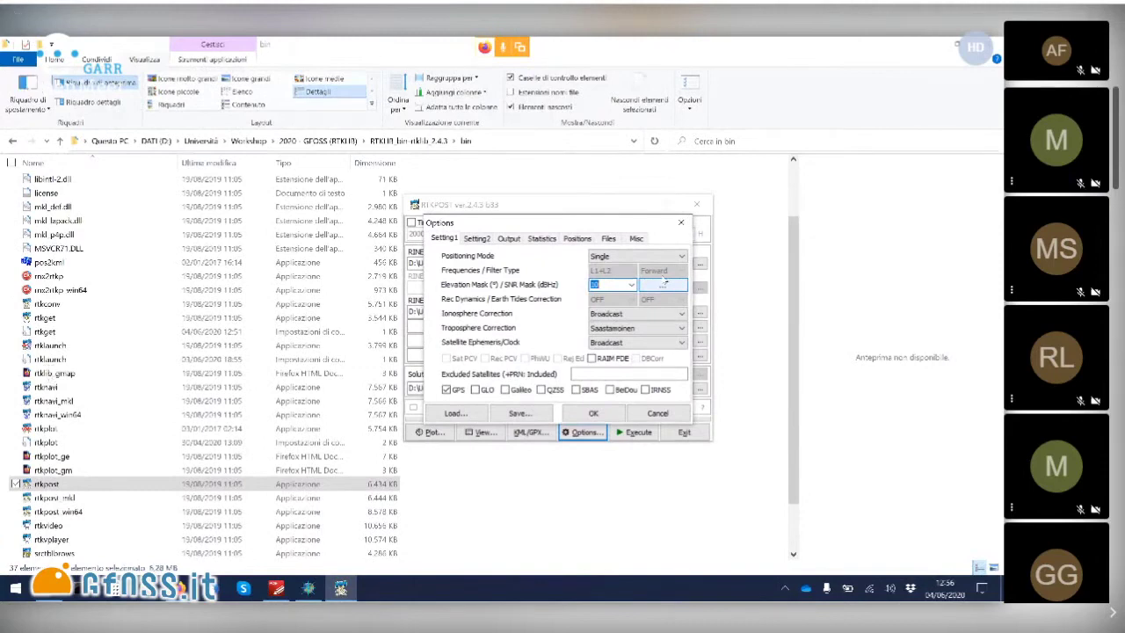
left_click(664, 283)
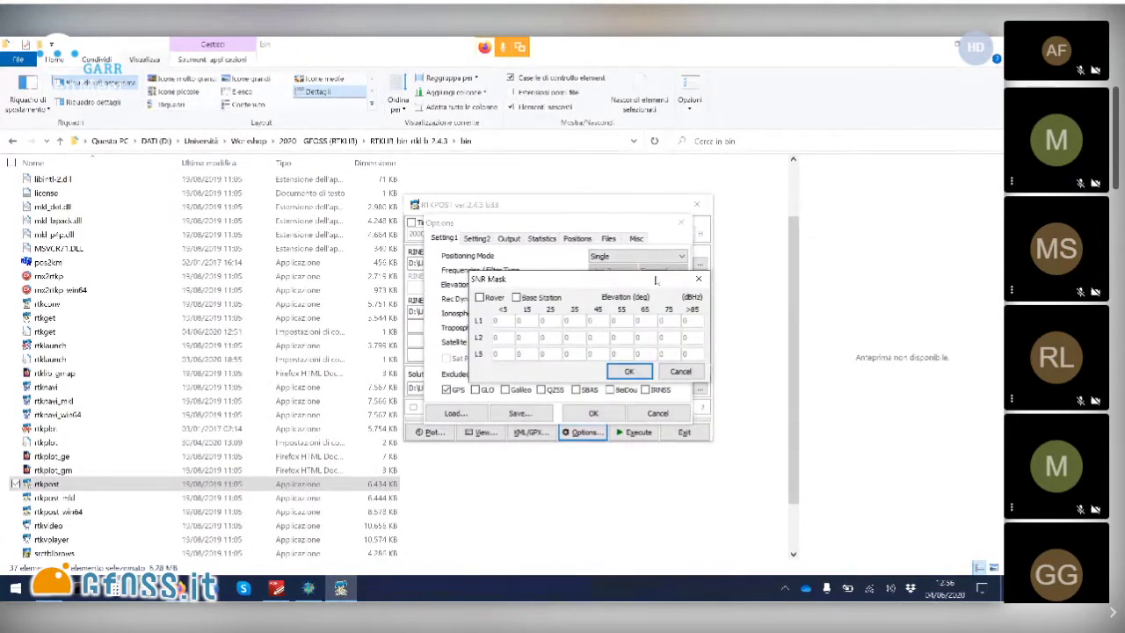
left_click(681, 371)
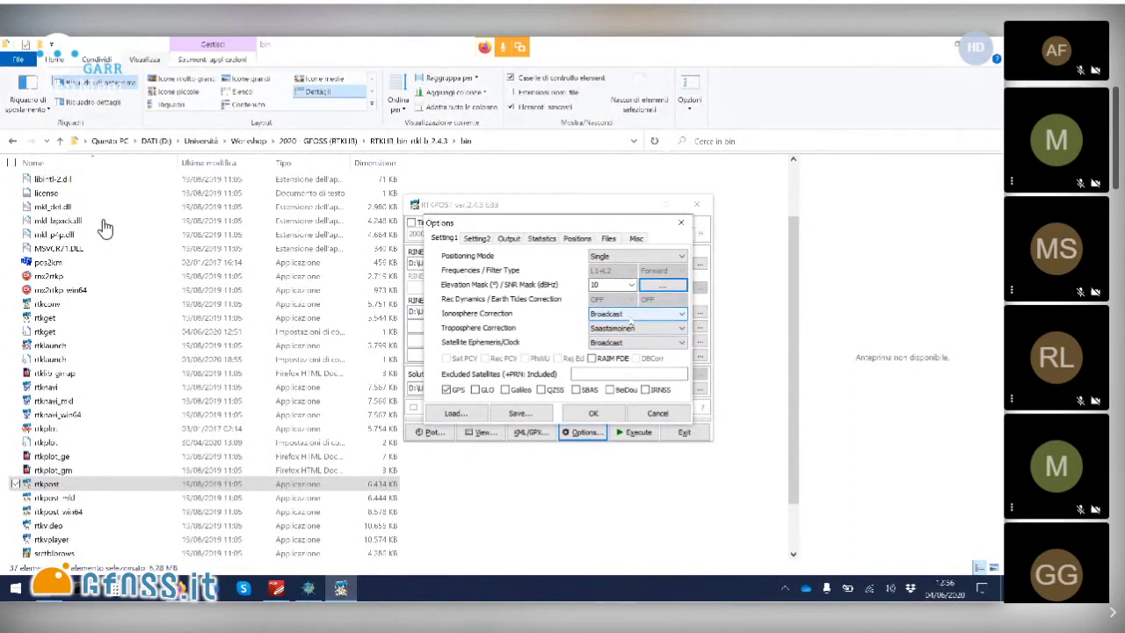
Step: Select the Saastamoinen troposphere correction and Broadcast satellite ephemeris/clock, with GPS as the only enabled constellation
left_click(631, 328)
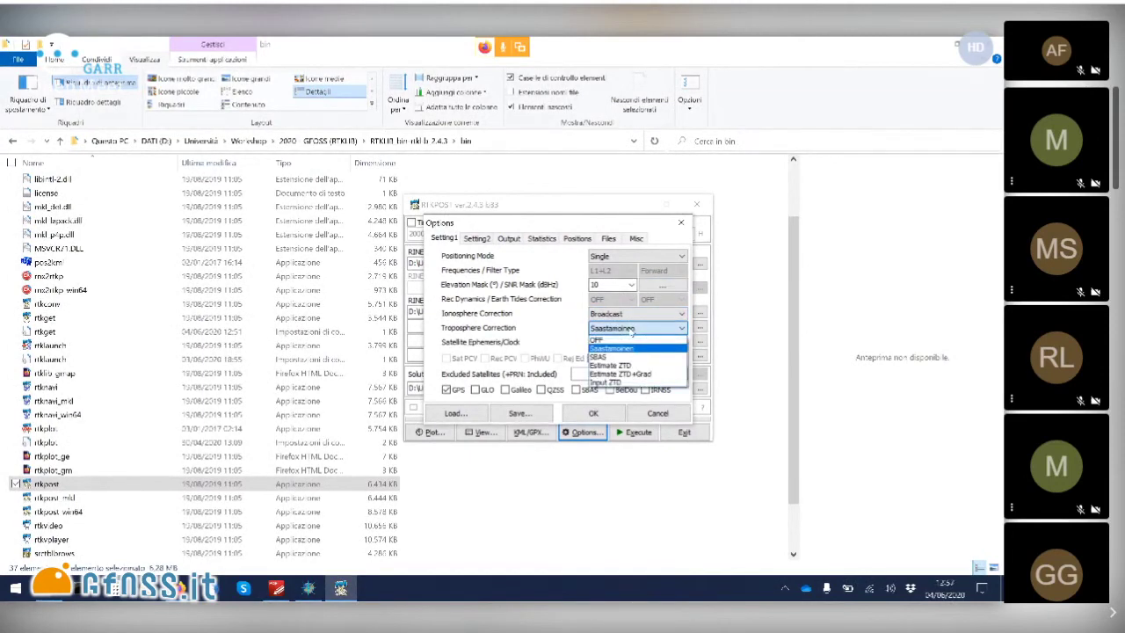
left_click(618, 348)
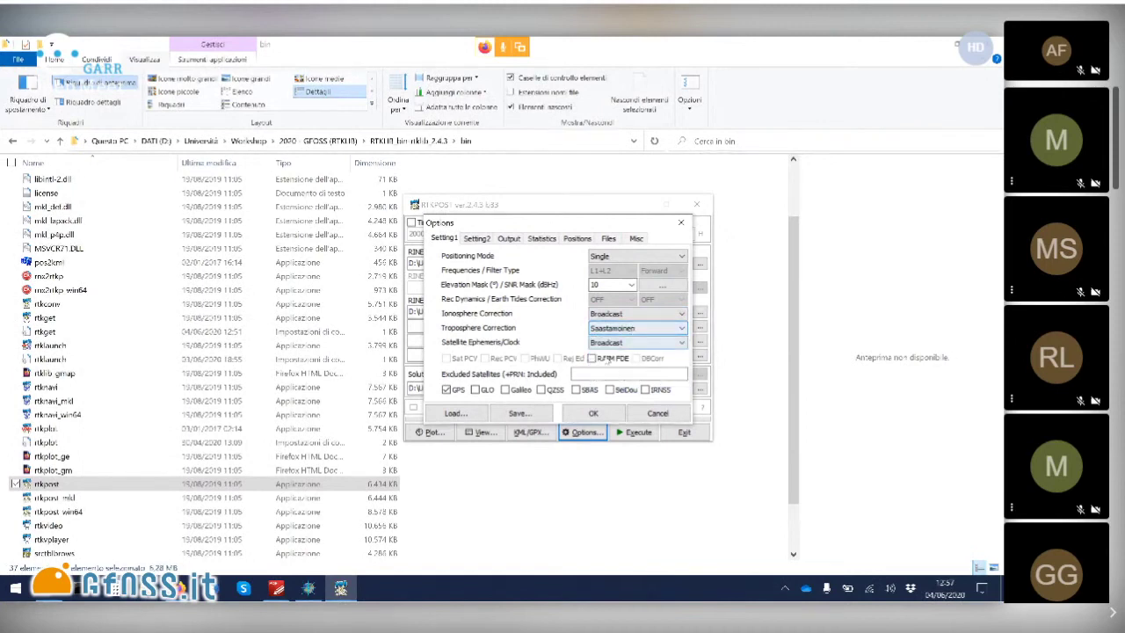
left_click(608, 342)
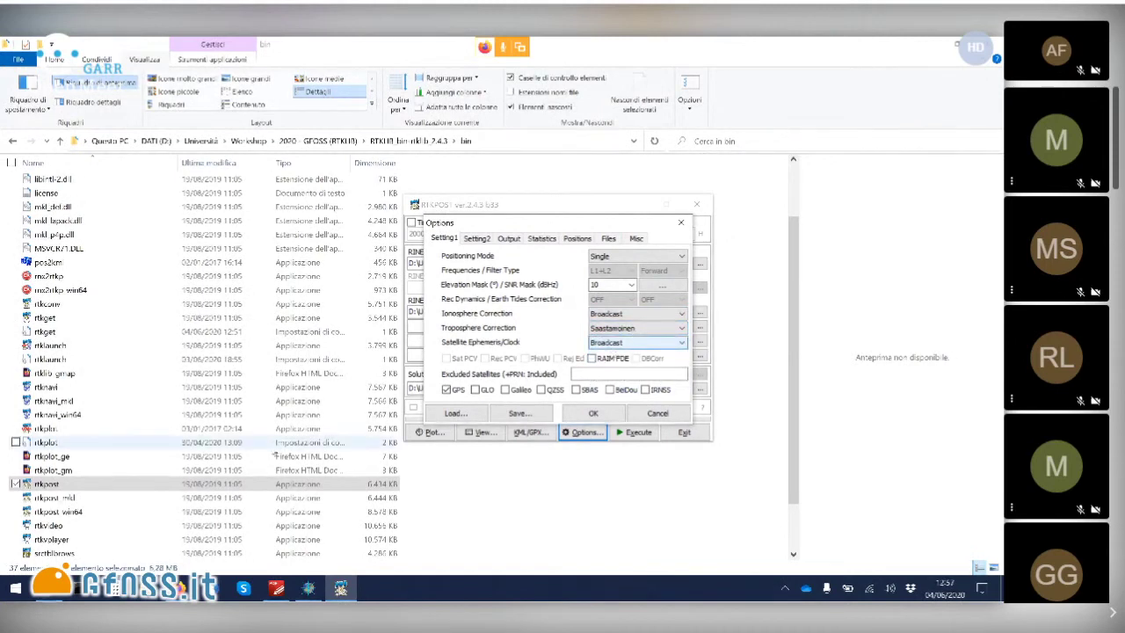
left_click(447, 389)
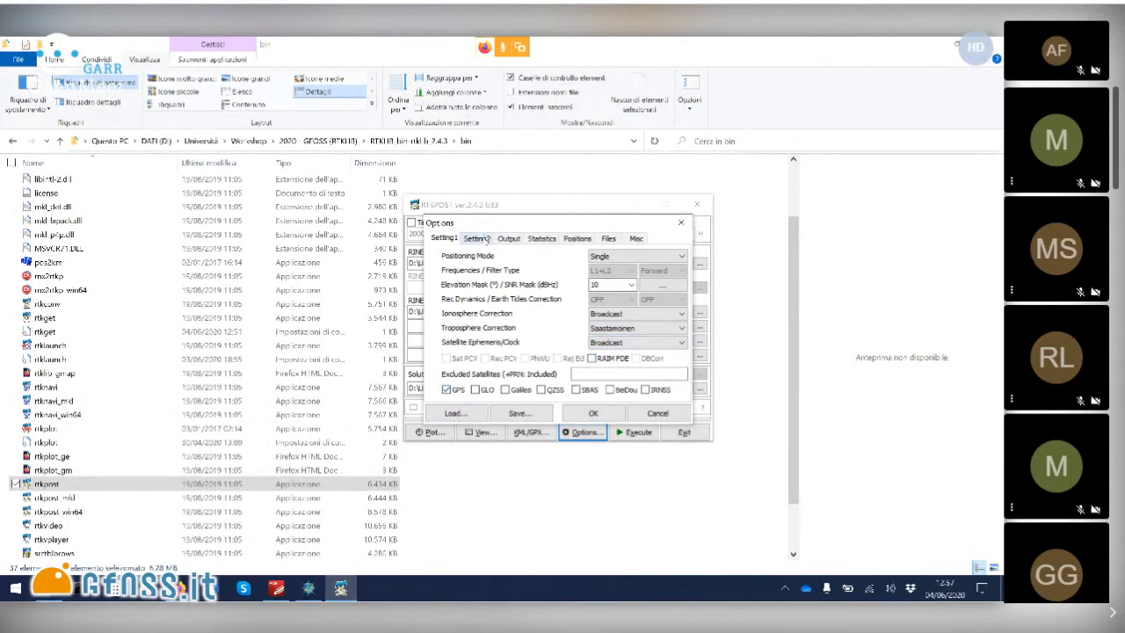
Step: Review the ambiguity resolution settings and the available output solution formats, keeping Lat/Lon/Height
left_click(486, 239)
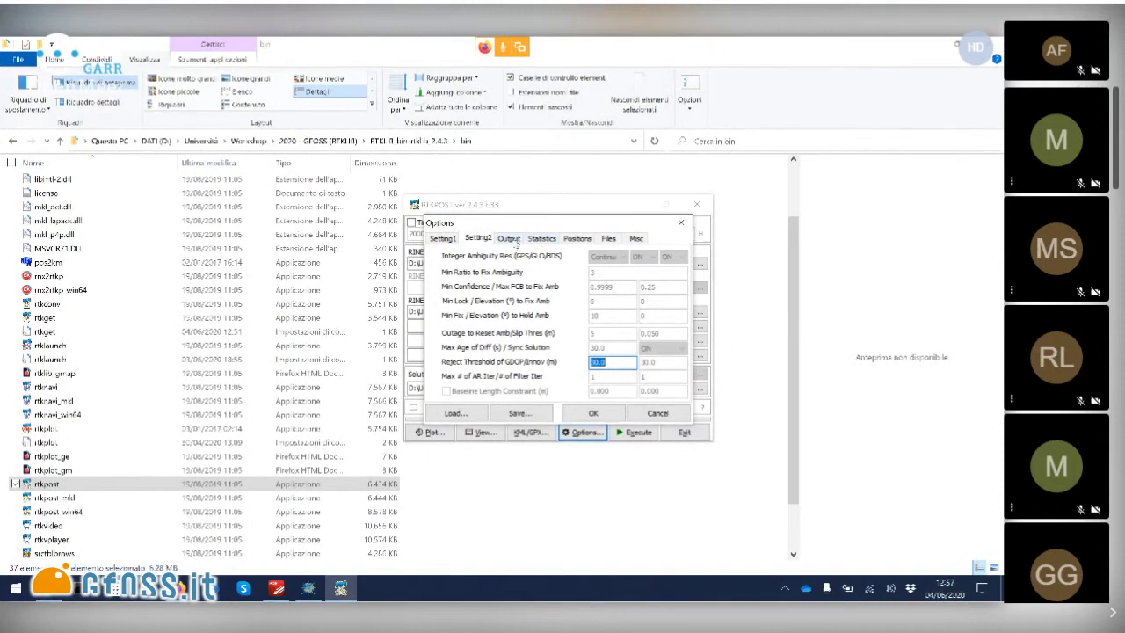
left_click(509, 239)
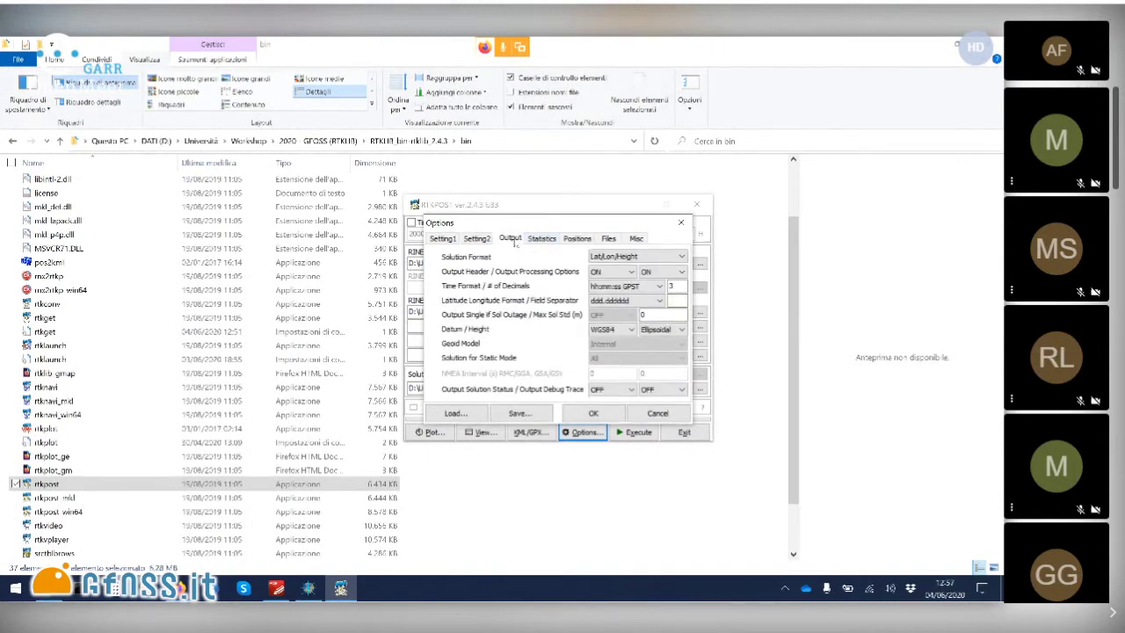
left_click(635, 257)
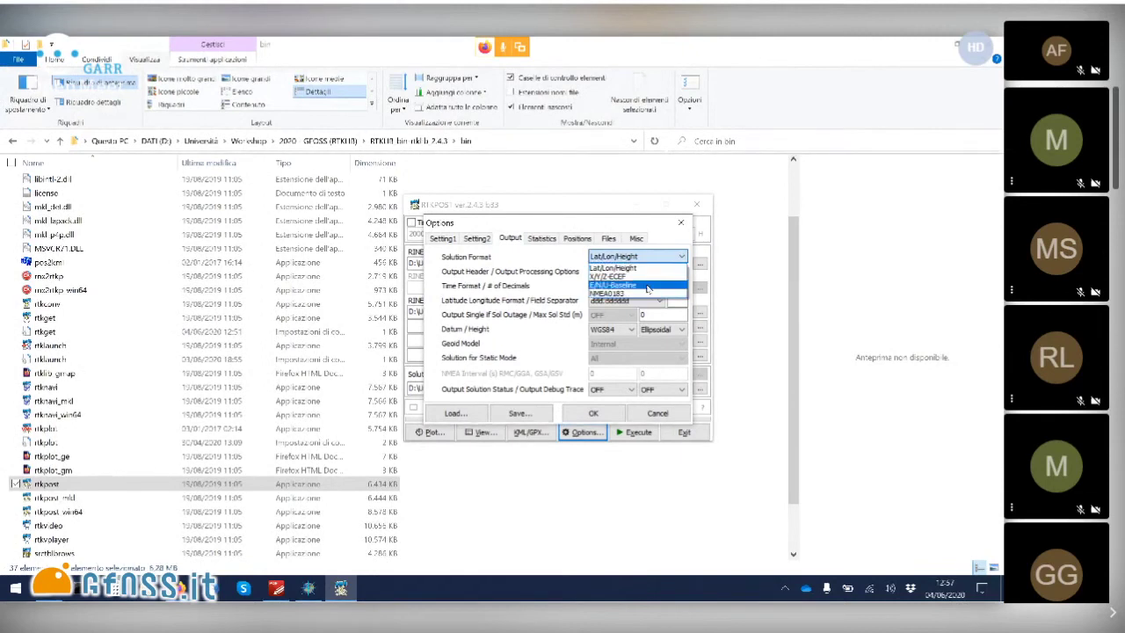
left_click(682, 262)
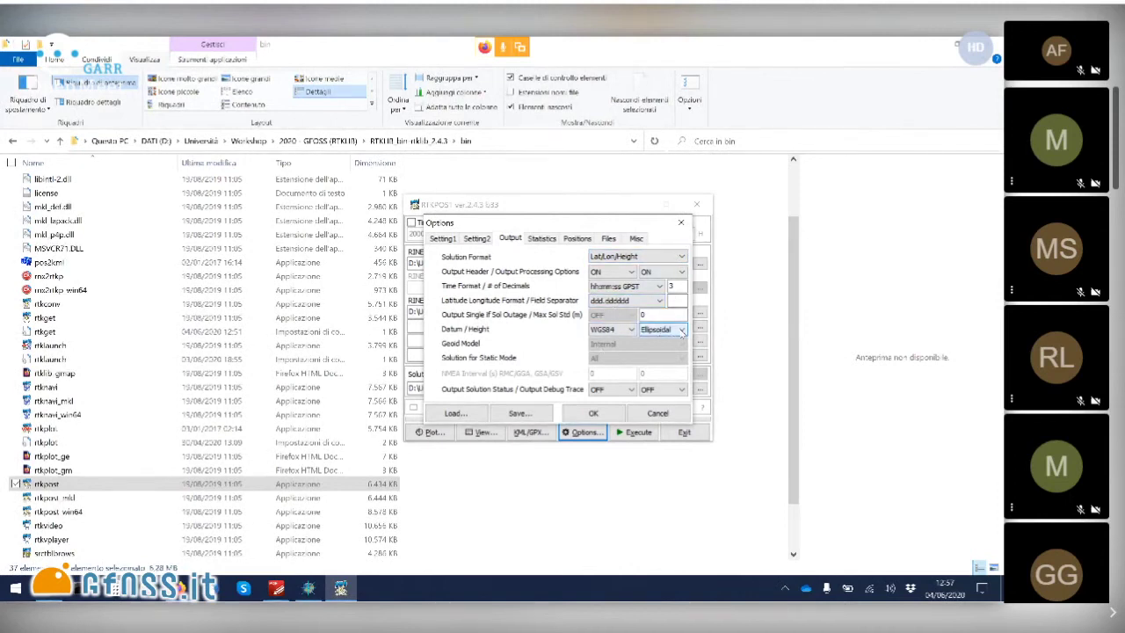
Step: Try the Geodetic height type, check the selectable geoid models, and return the height to Ellipsoidal
left_click(682, 330)
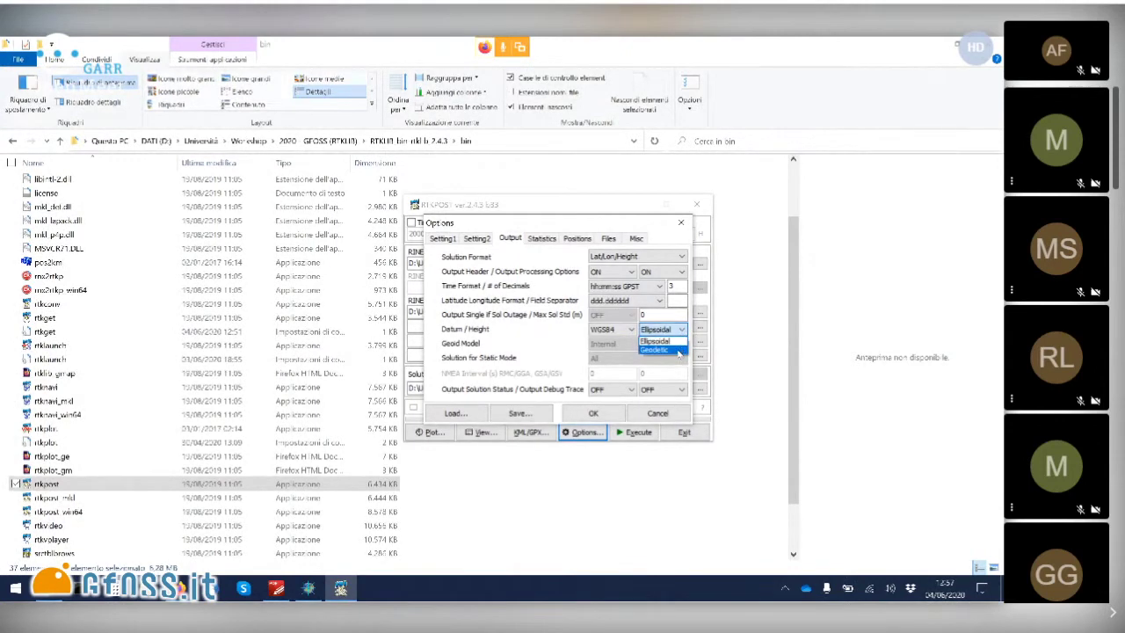
left_click(679, 351)
left_click(681, 344)
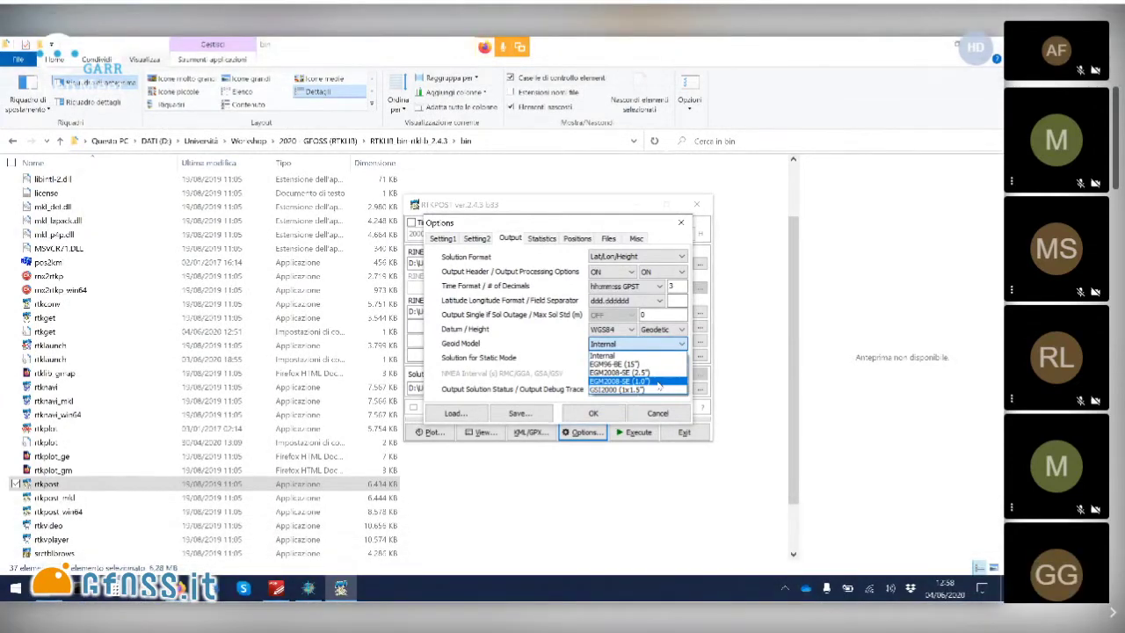
left_click(686, 329)
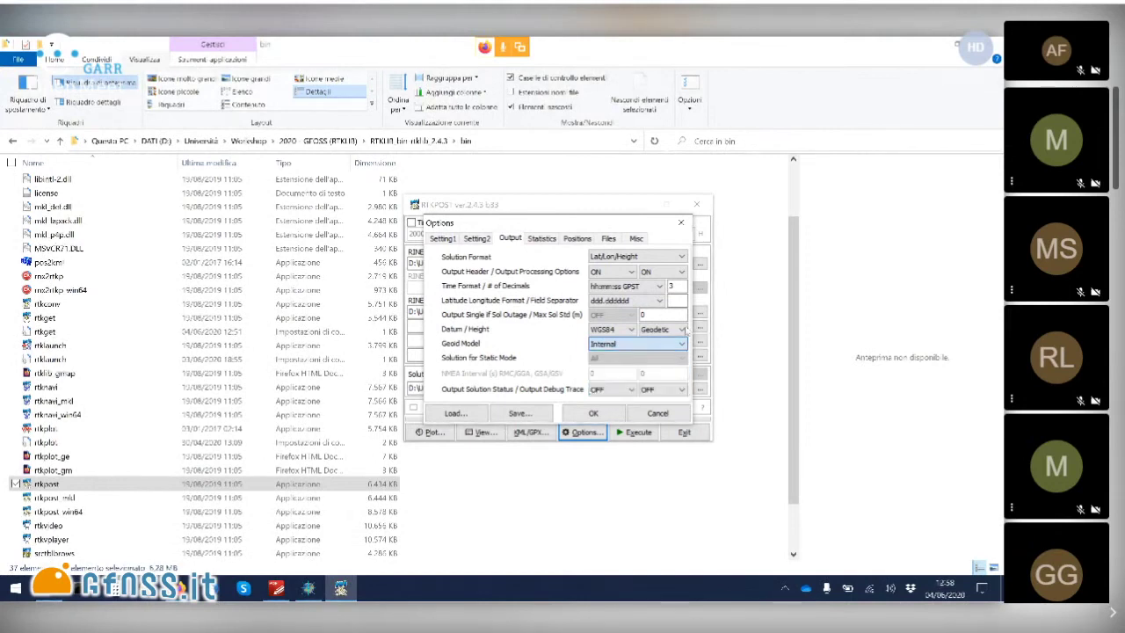
left_click(687, 328)
left_click(678, 345)
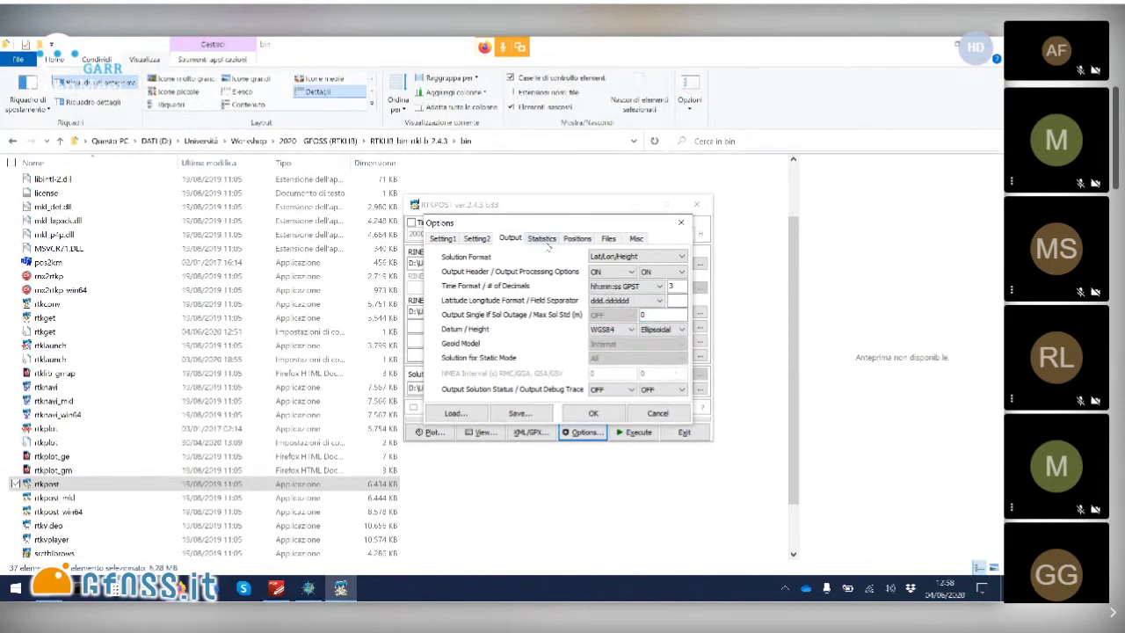
Step: Review the measurement error statistics, the rover and base station positions, and the auxiliary file settings
left_click(544, 241)
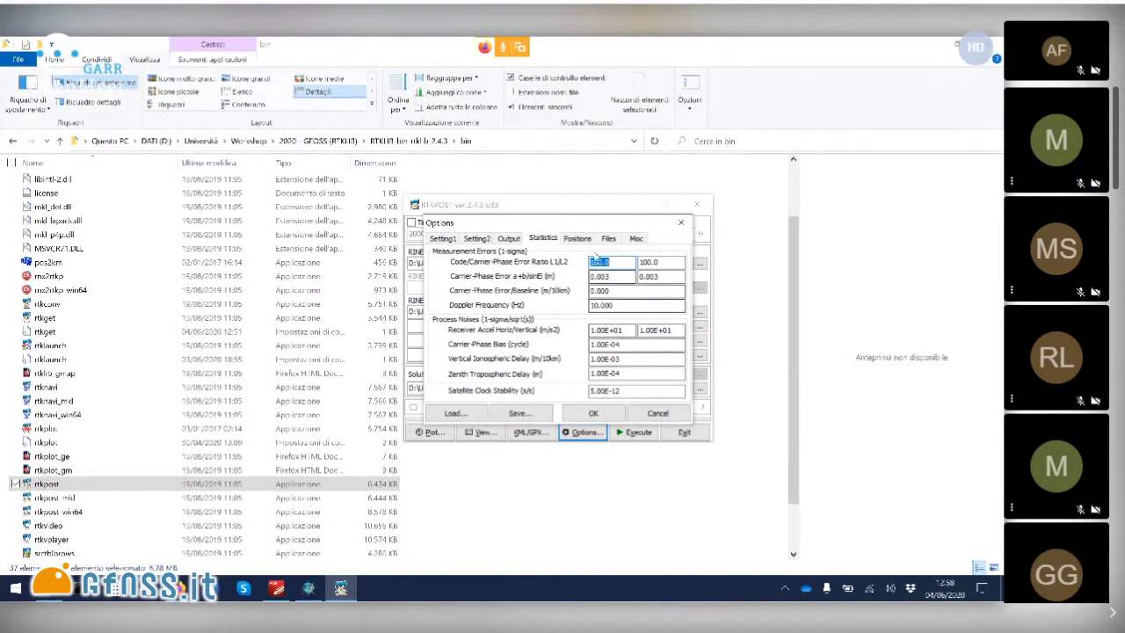
left_click(580, 239)
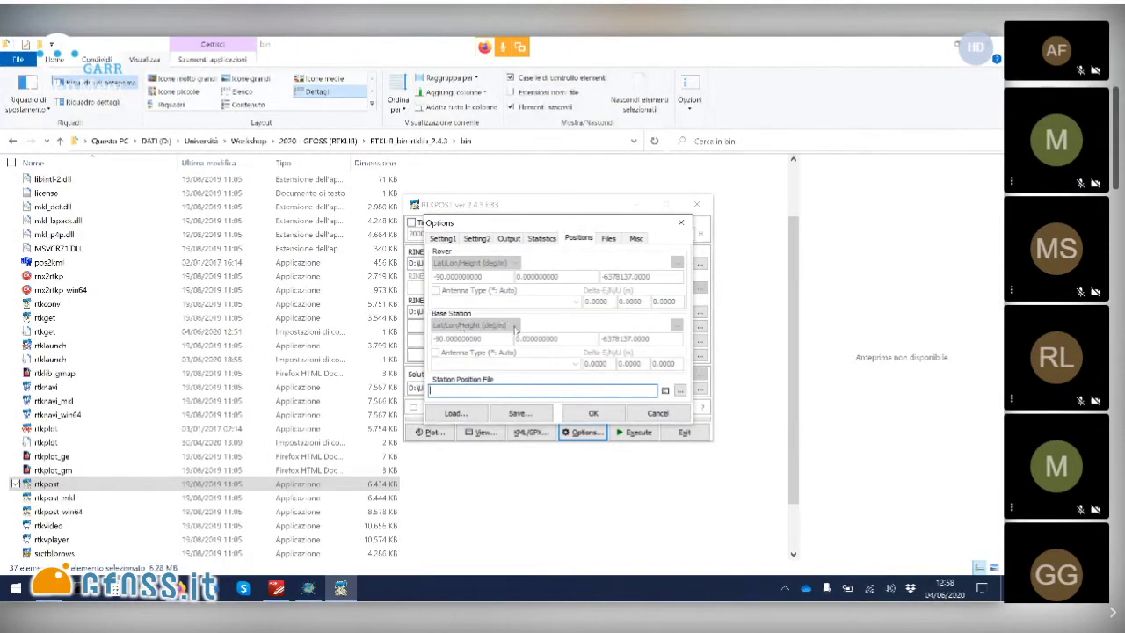
left_click(608, 239)
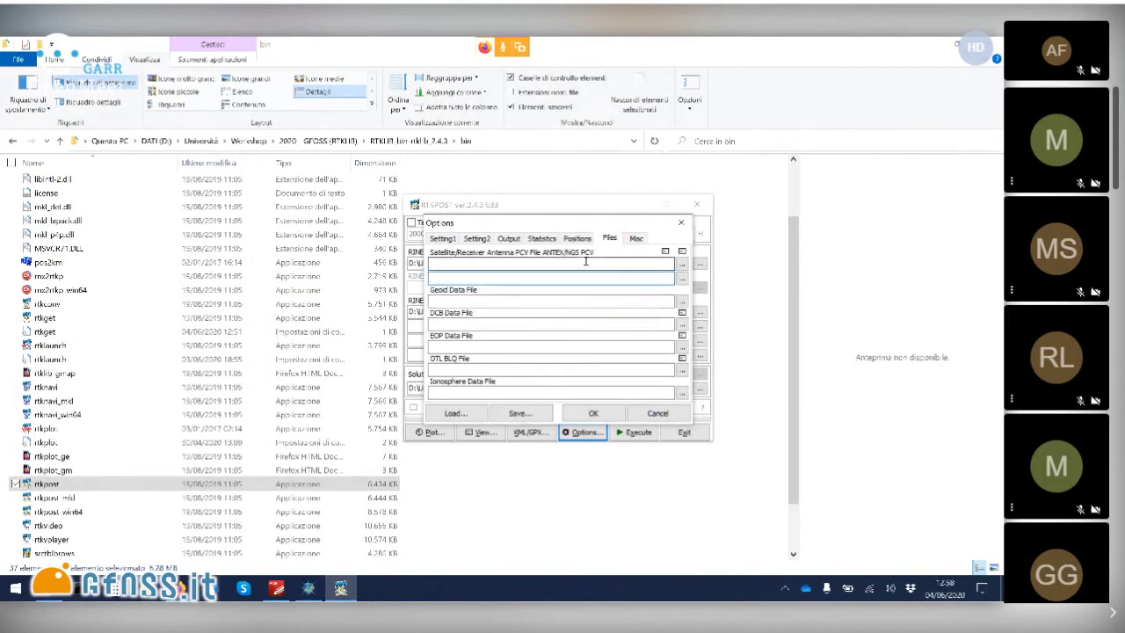
Step: Load igs08.atx from the data folder of RTKLIB_bin-rtklib_2.4.3 as the satellite antenna PCV file and confirm the options
left_click(683, 265)
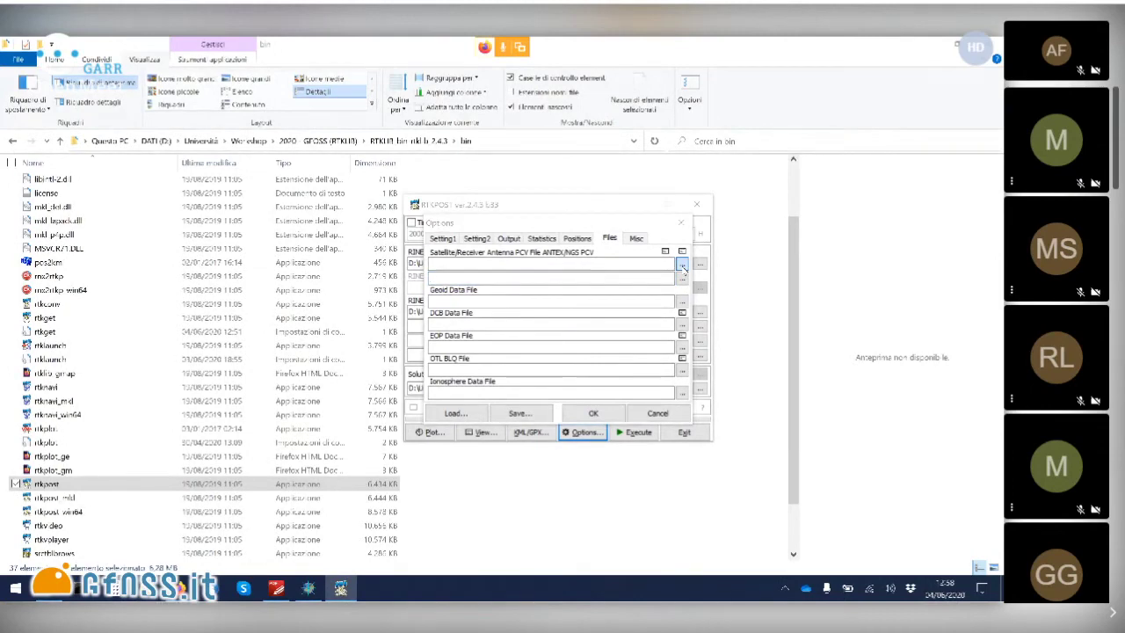
mouse_move(339, 316)
left_click(683, 264)
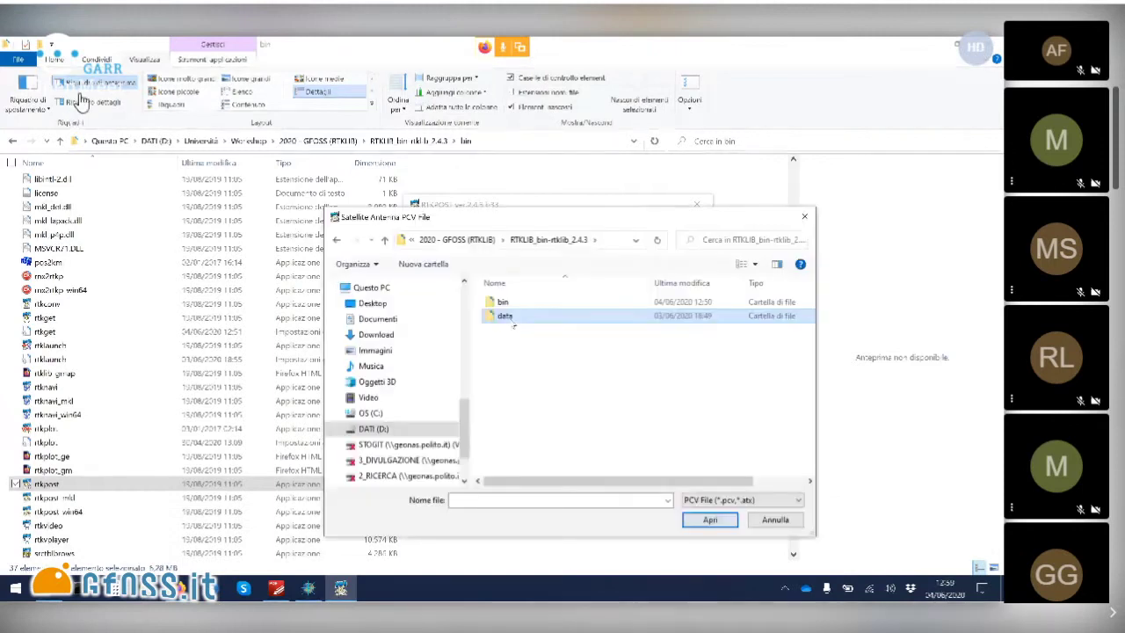
double_click(506, 317)
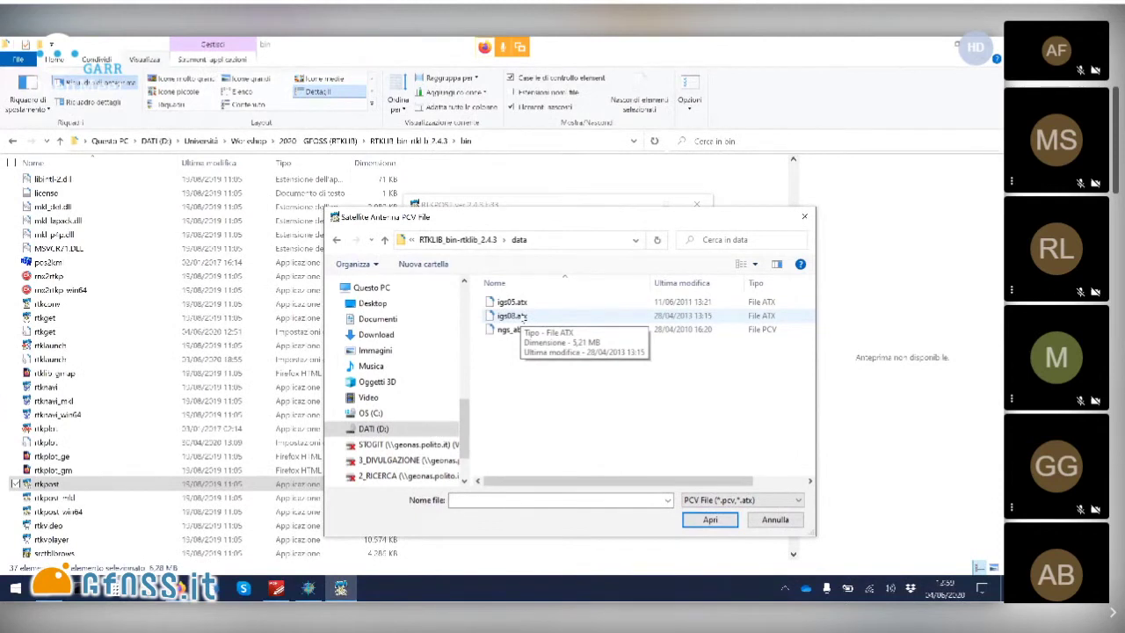
left_click(519, 316)
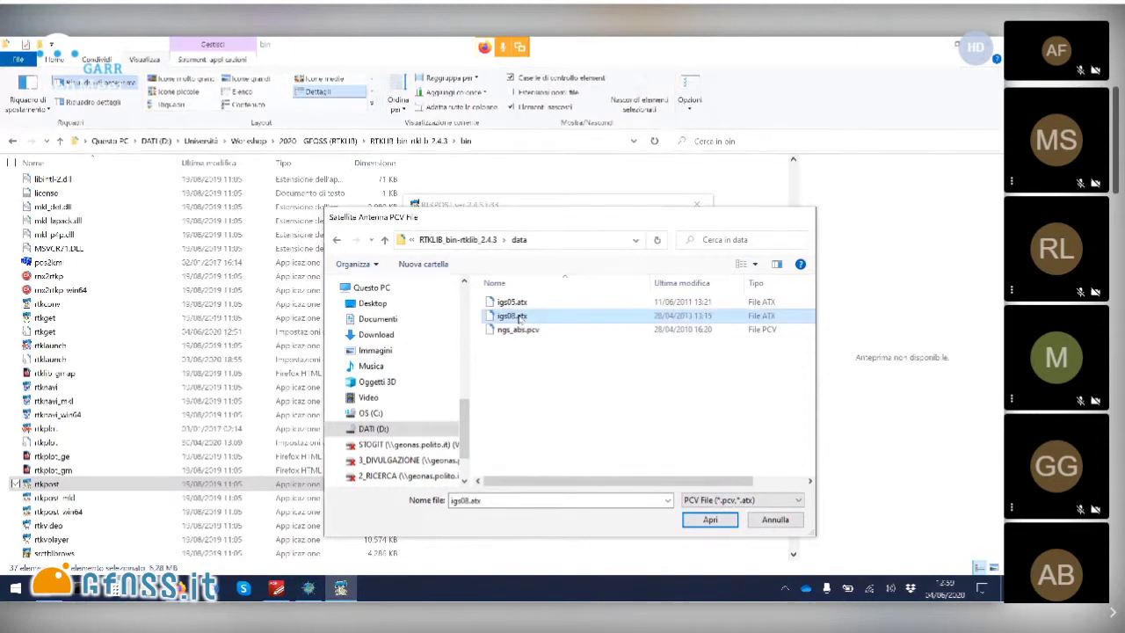
double_click(519, 318)
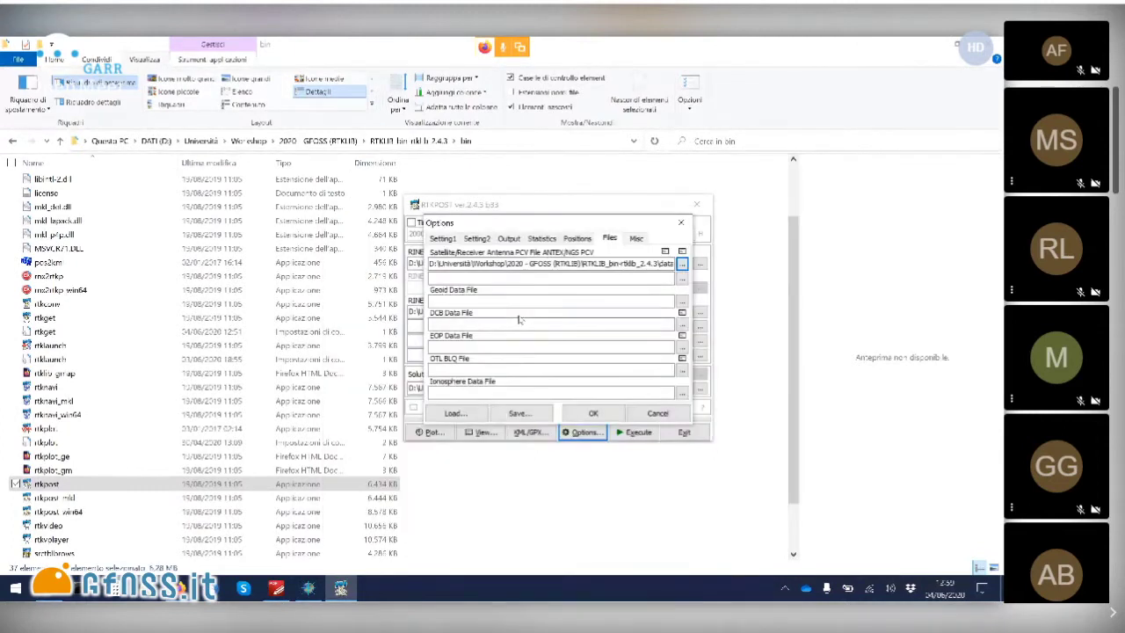
left_click(593, 413)
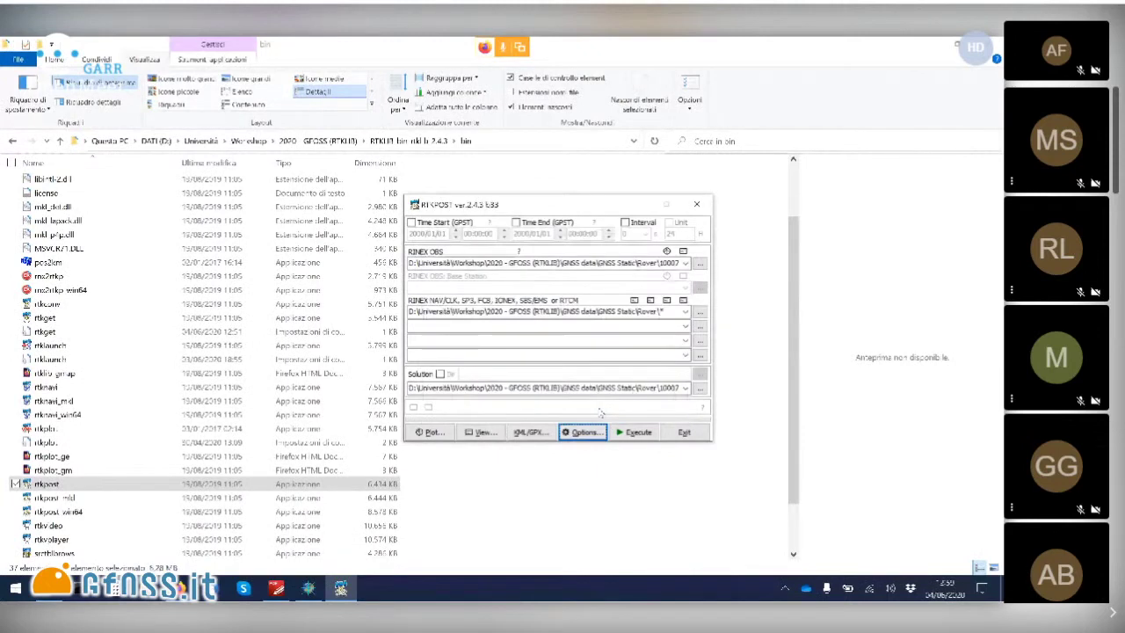
Step: Execute the processing, overwriting the existing 1000790.pos, and examine the solution file's header and epoch positions in a maximized view
left_click(633, 432)
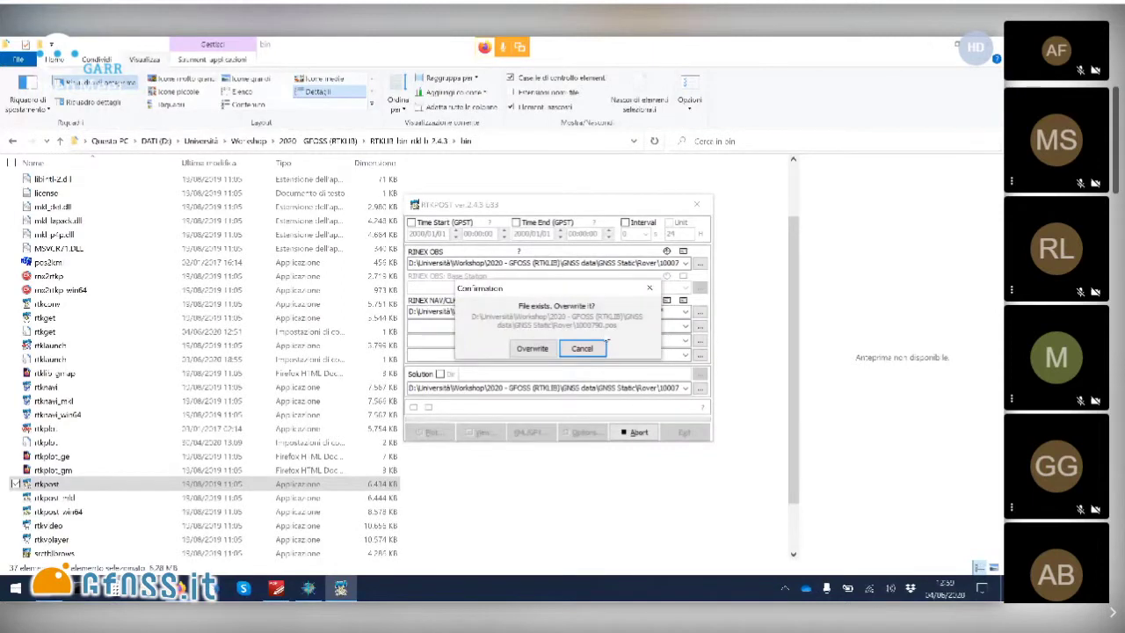
left_click(603, 346)
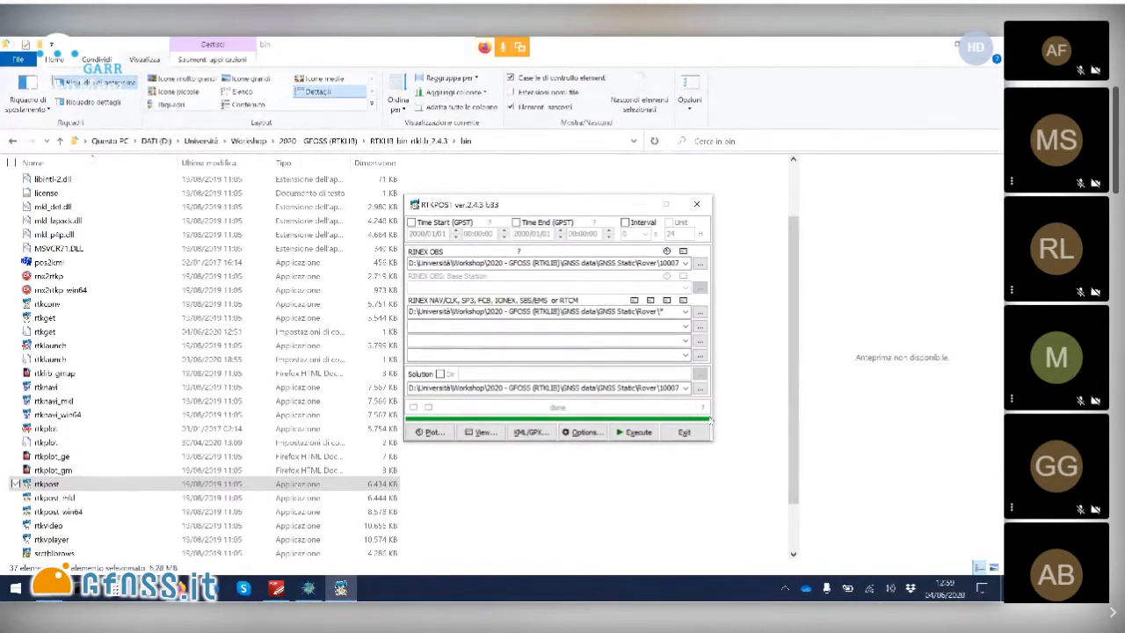
left_click(494, 439)
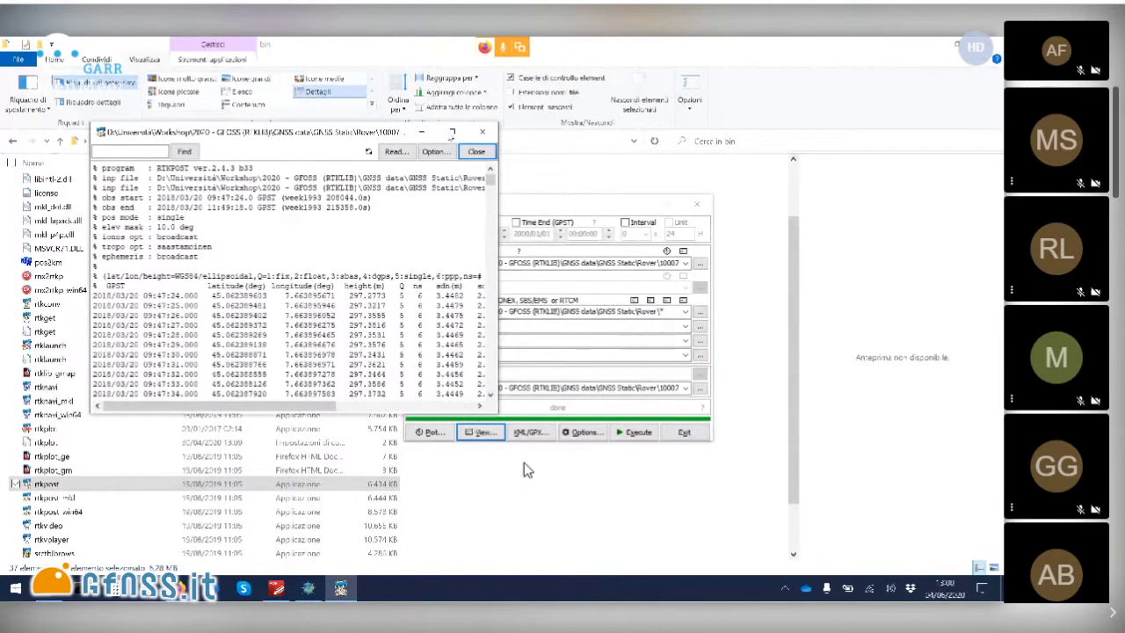
left_click(451, 132)
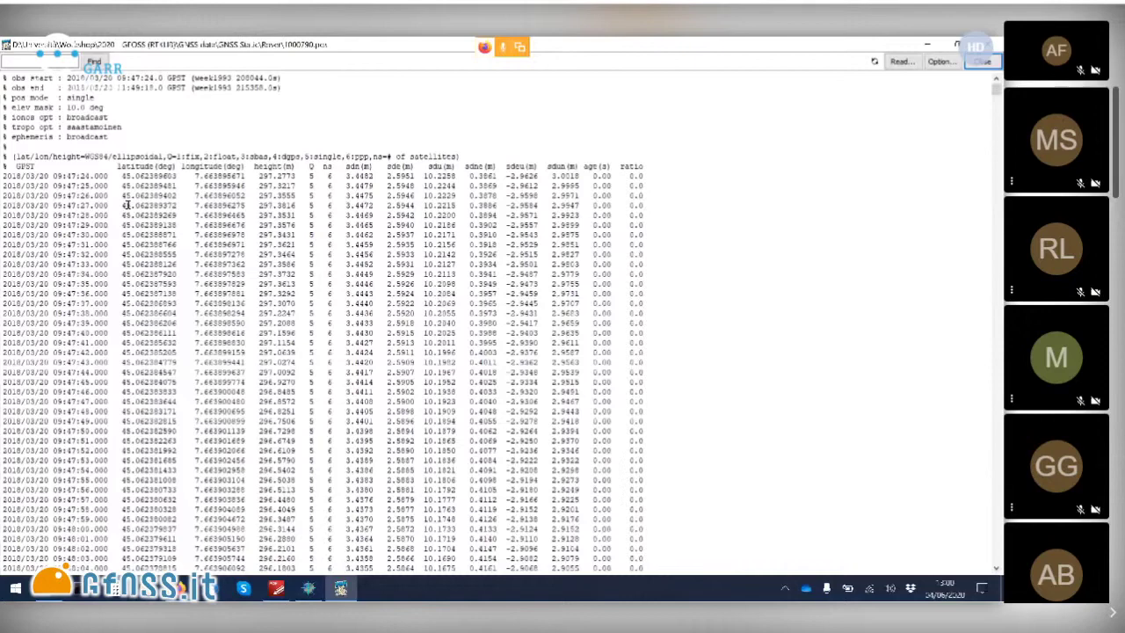
scroll(127, 204, "up", 1)
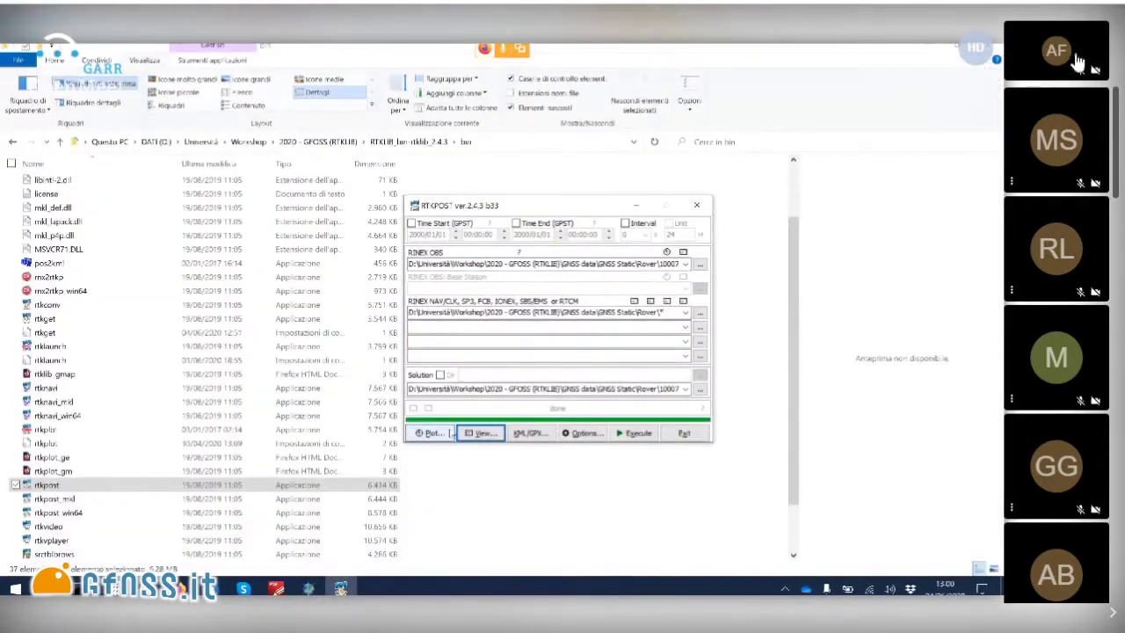
Step: Plot the computed solution in a maximized RTKPLOT window, consult the slide on visualizing the results, and return to the plot
left_click(431, 433)
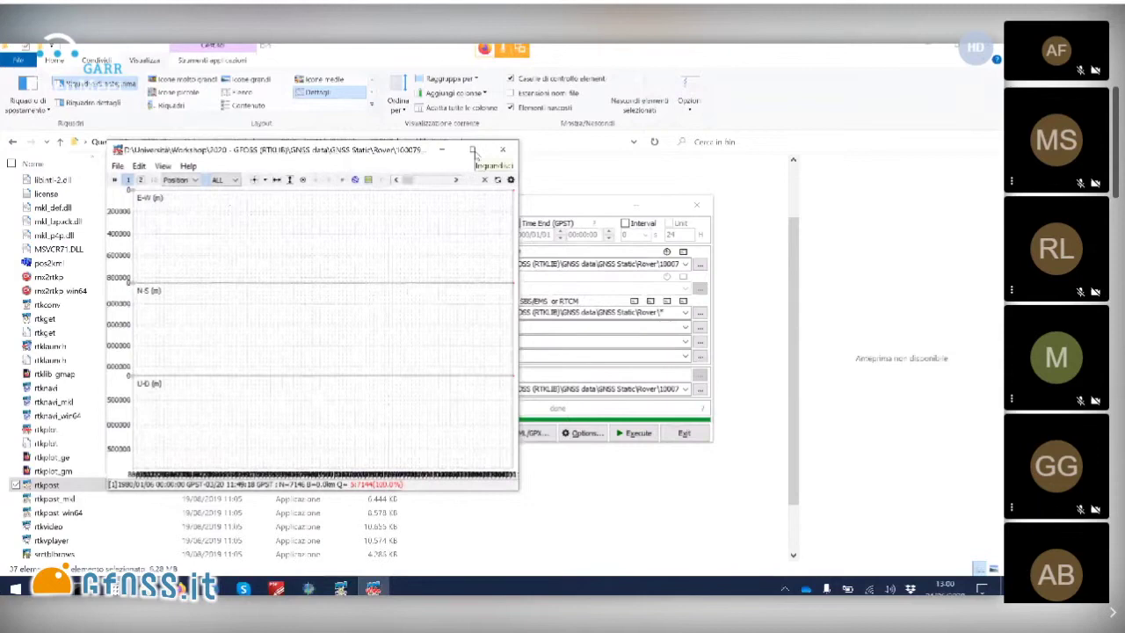
left_click(473, 152)
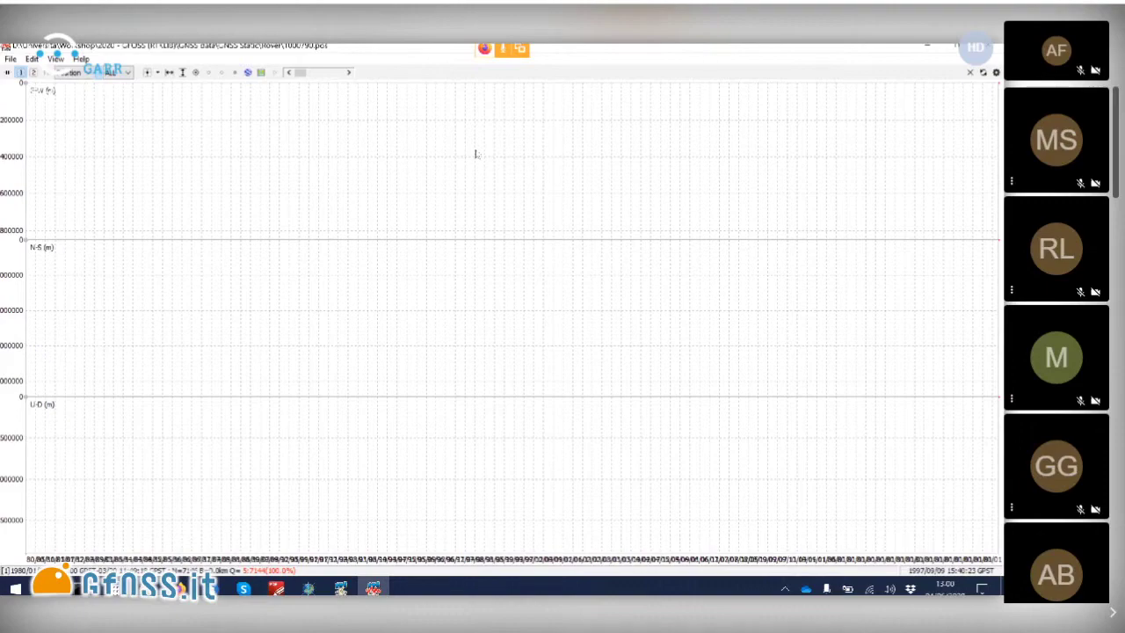
key("alt+Tab")
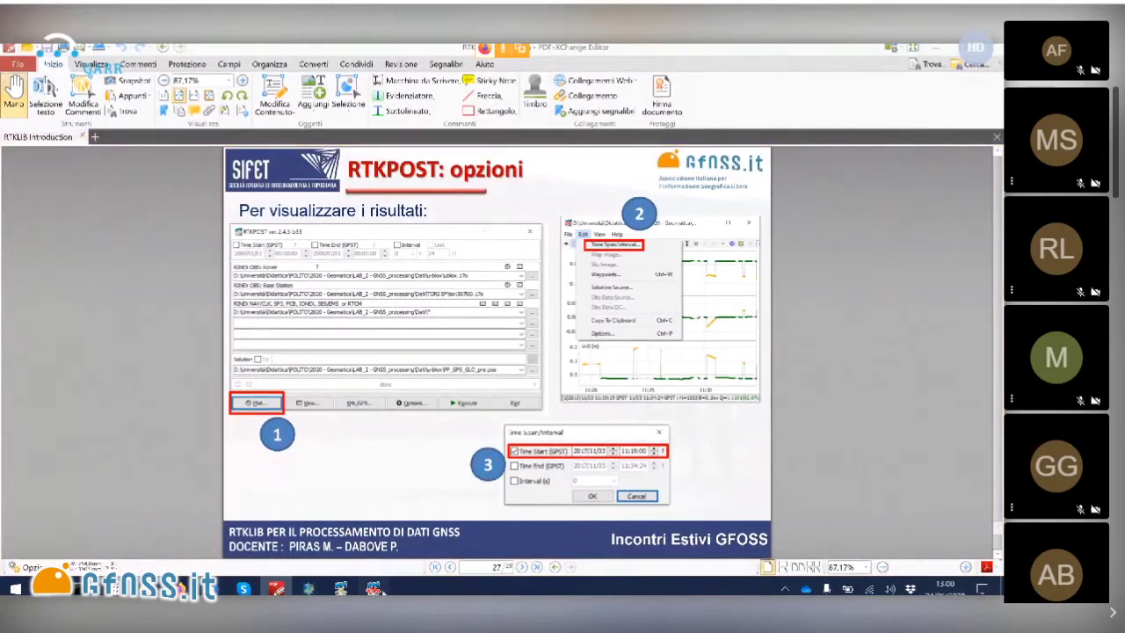
left_click(374, 587)
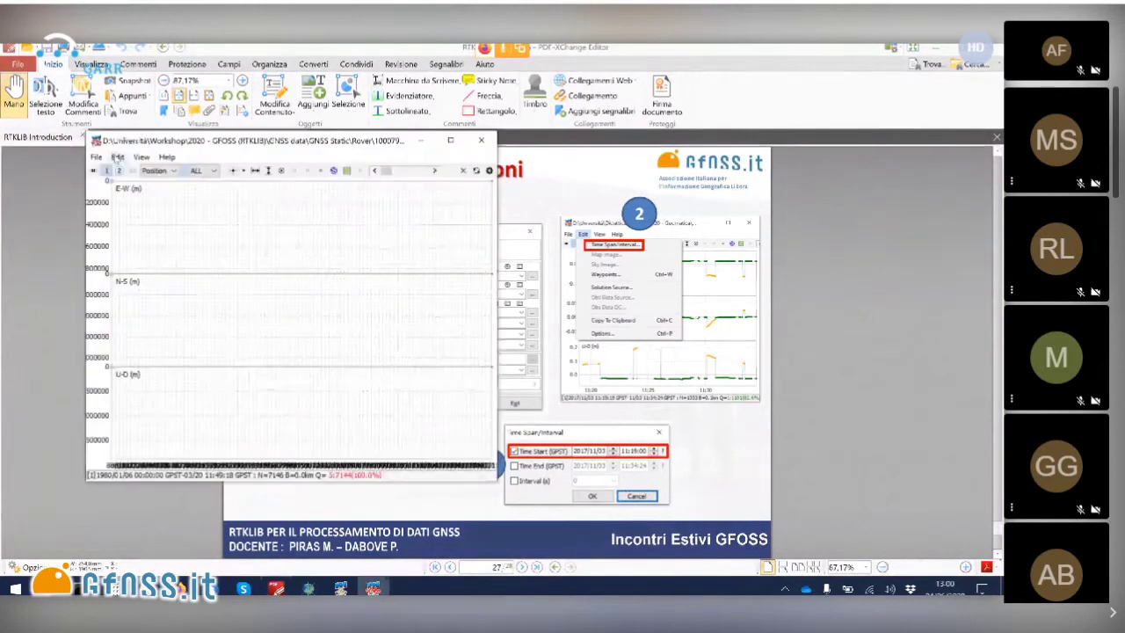
Step: Enable a custom start time for the plotted time span and set it to 2018/03/20 09:00:00 GPST
left_click(118, 157)
left_click(124, 171)
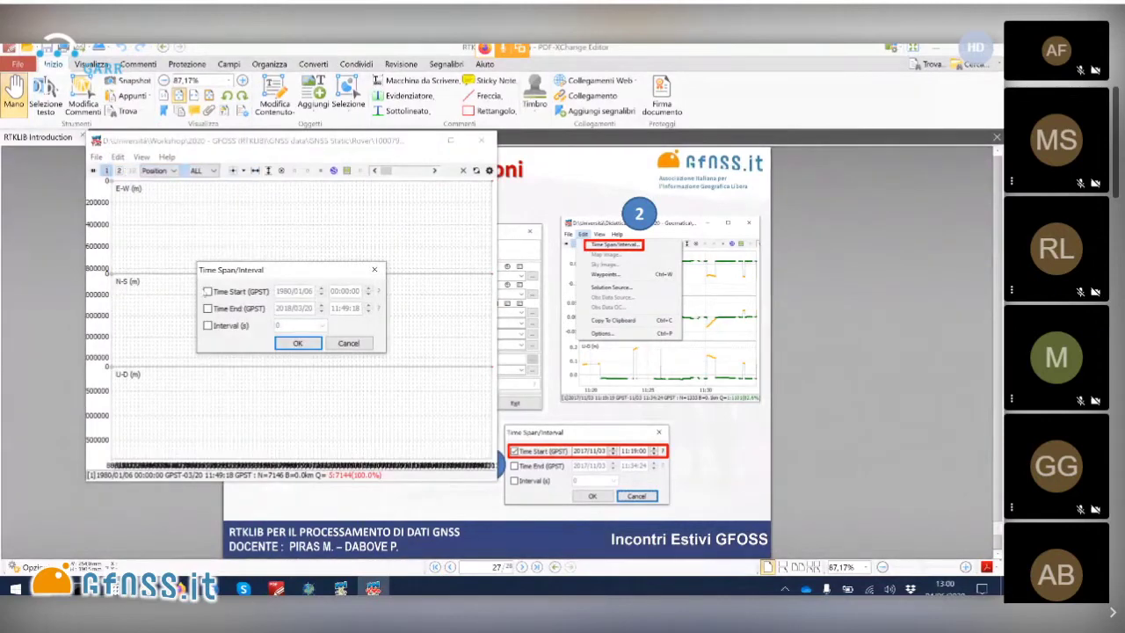
left_click(208, 291)
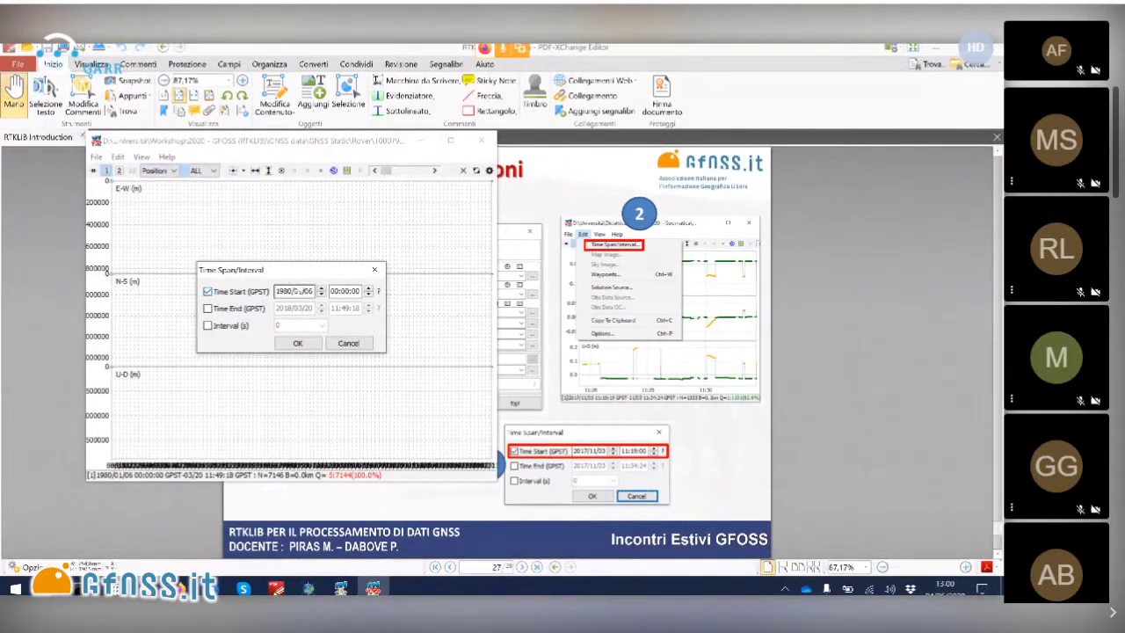
key("Tab")
type("2018")
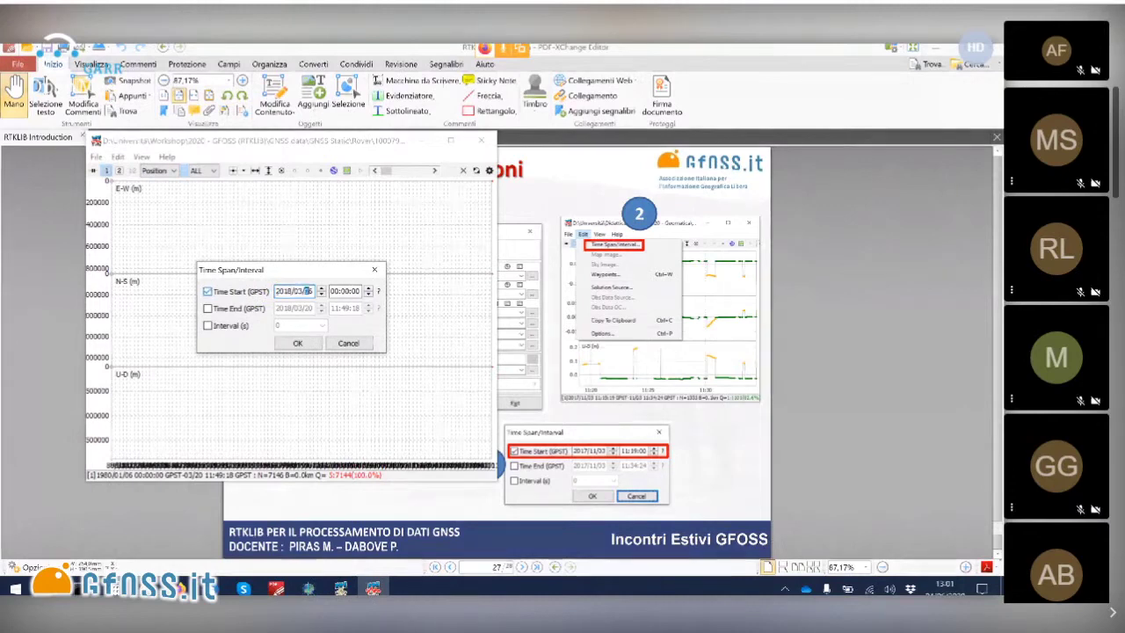
type("0320")
left_click(335, 291)
type("09")
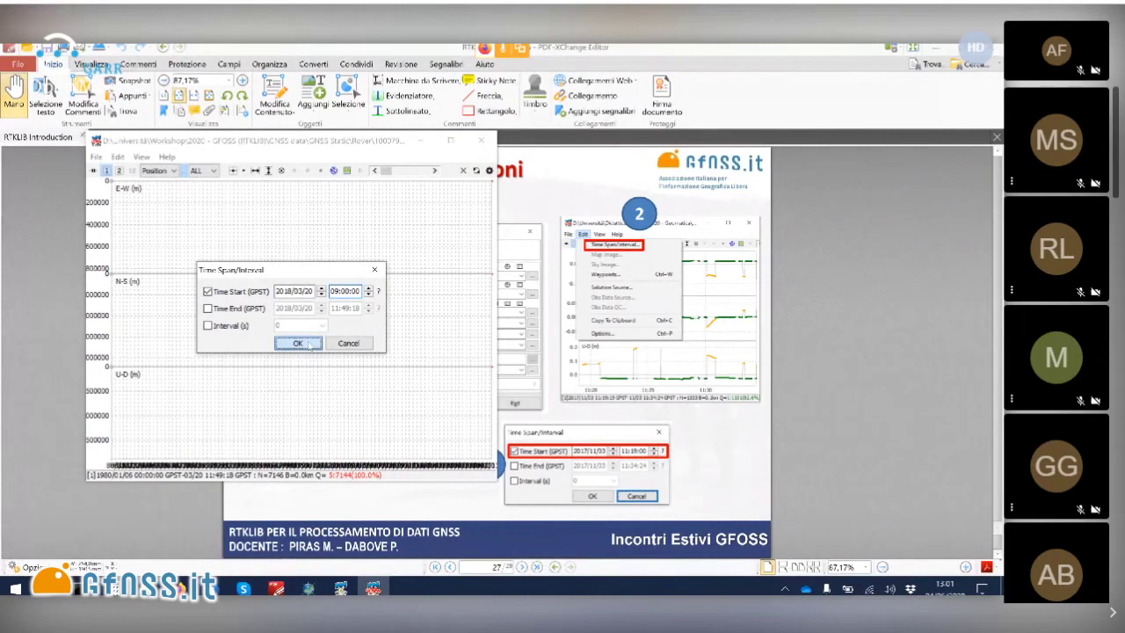
left_click(299, 342)
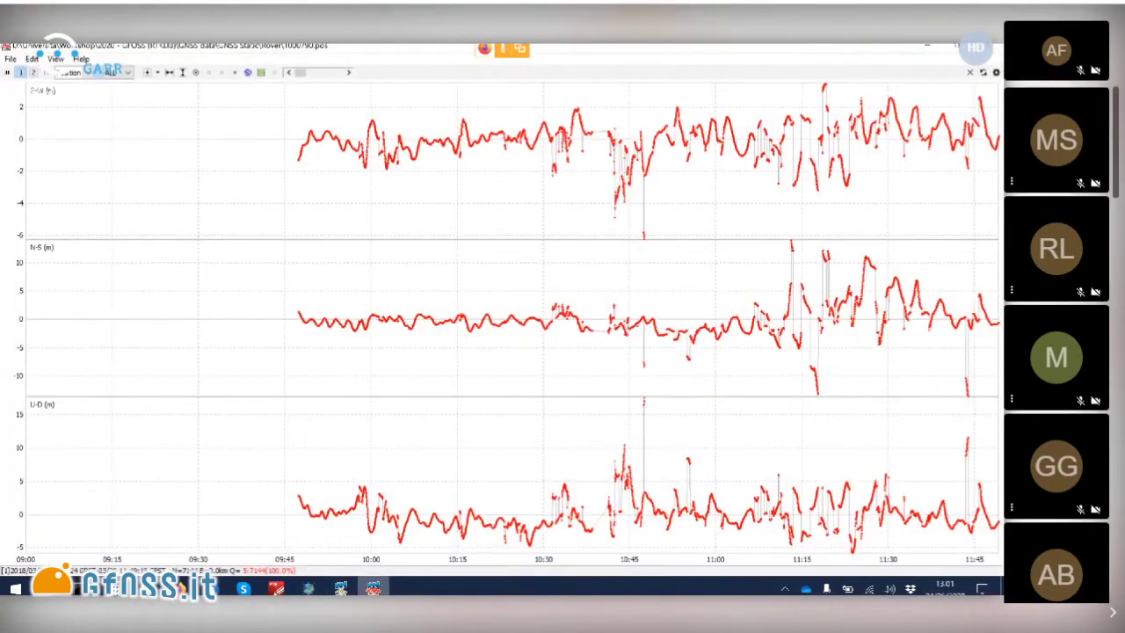
Step: Move the start of the plotted time span to 09:45:00 on the same date
left_click(32, 58)
left_click(62, 75)
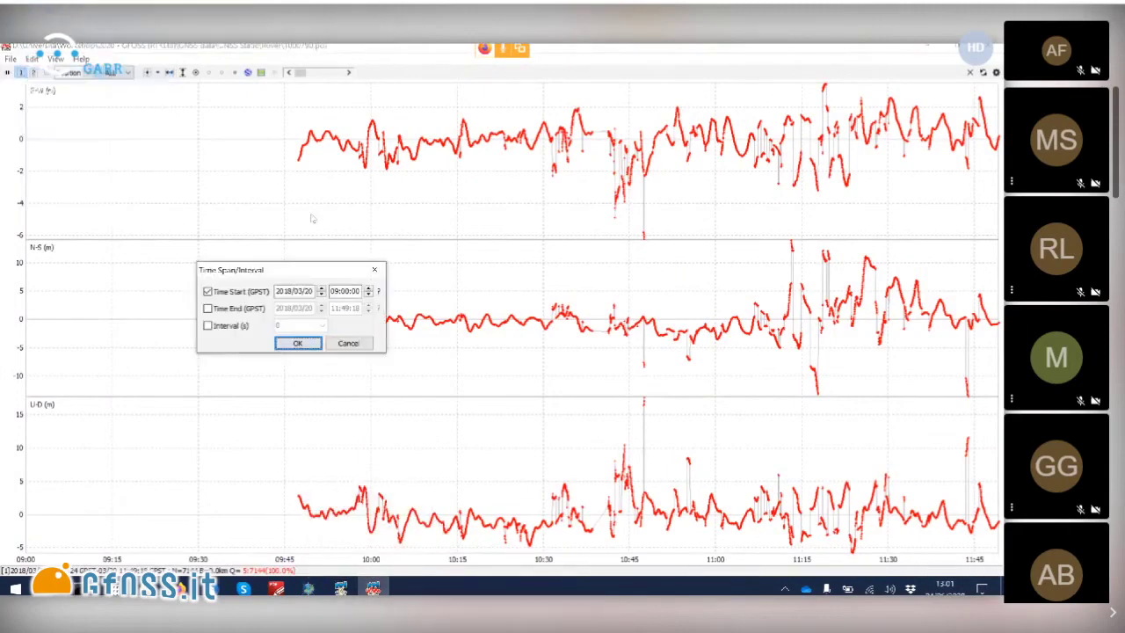
left_click(345, 291)
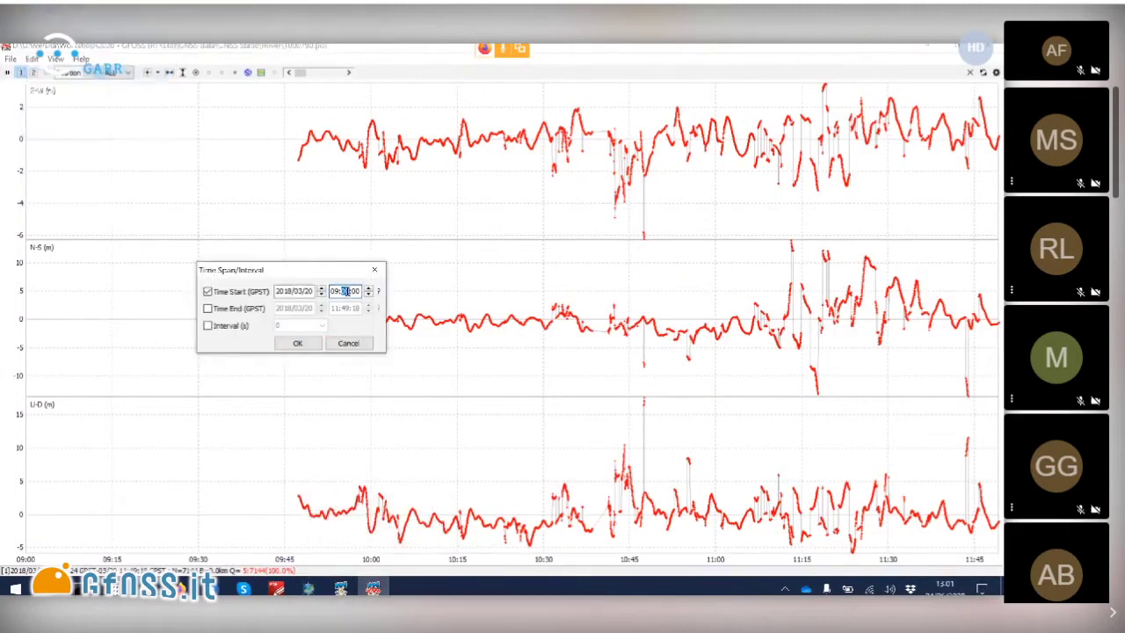
type("45")
left_click(297, 342)
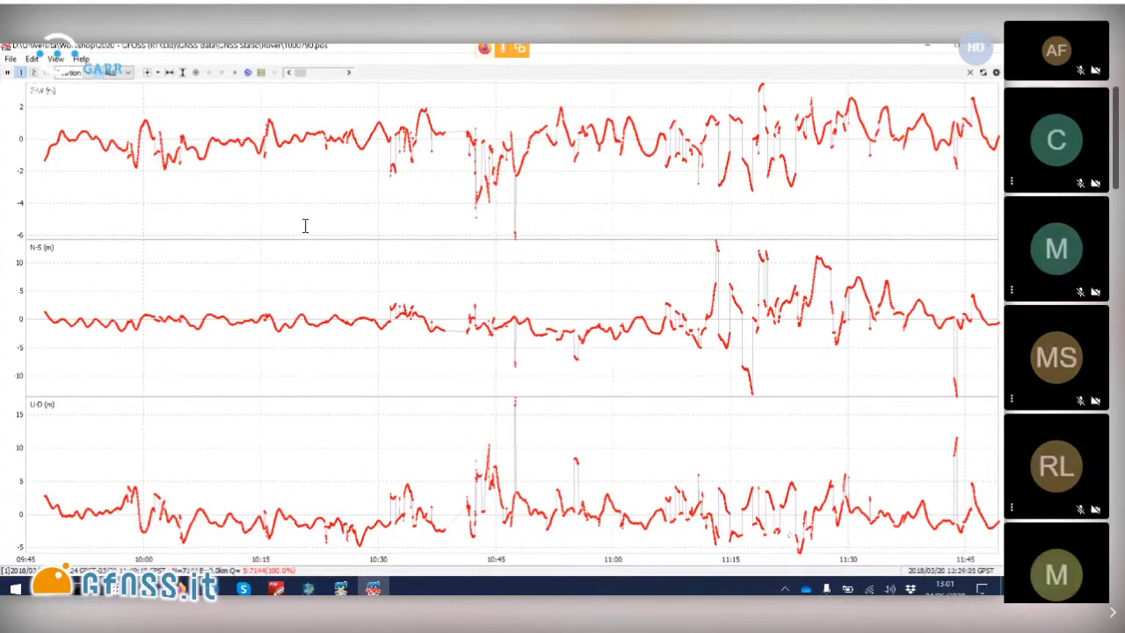
Step: Switch the solution plot from the position time series to the ground track
left_click(72, 72)
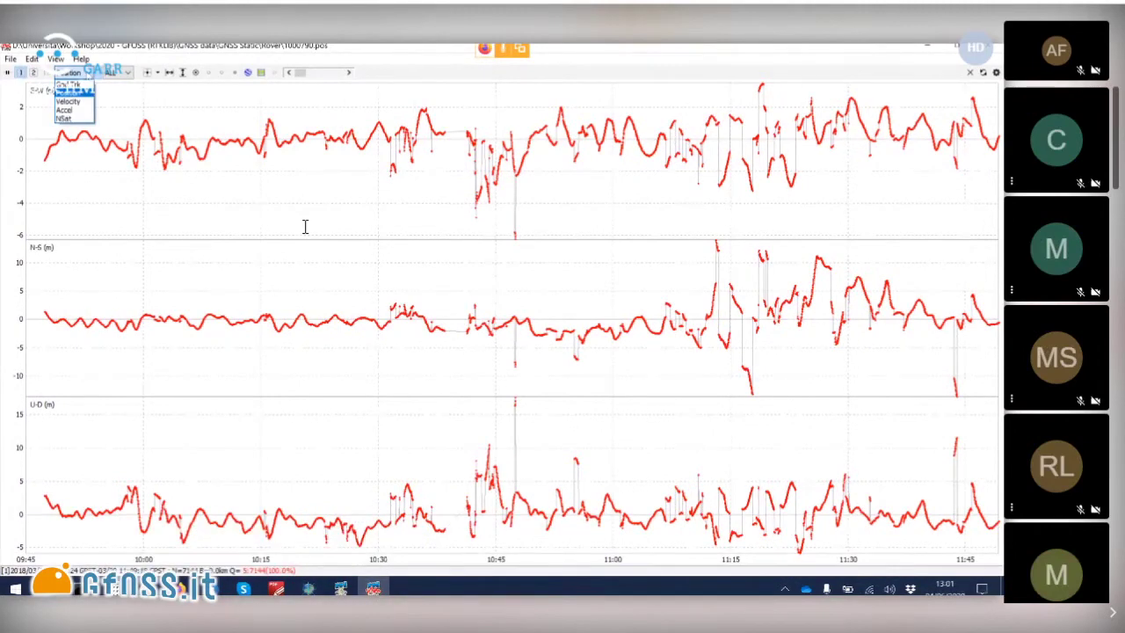
key("Up")
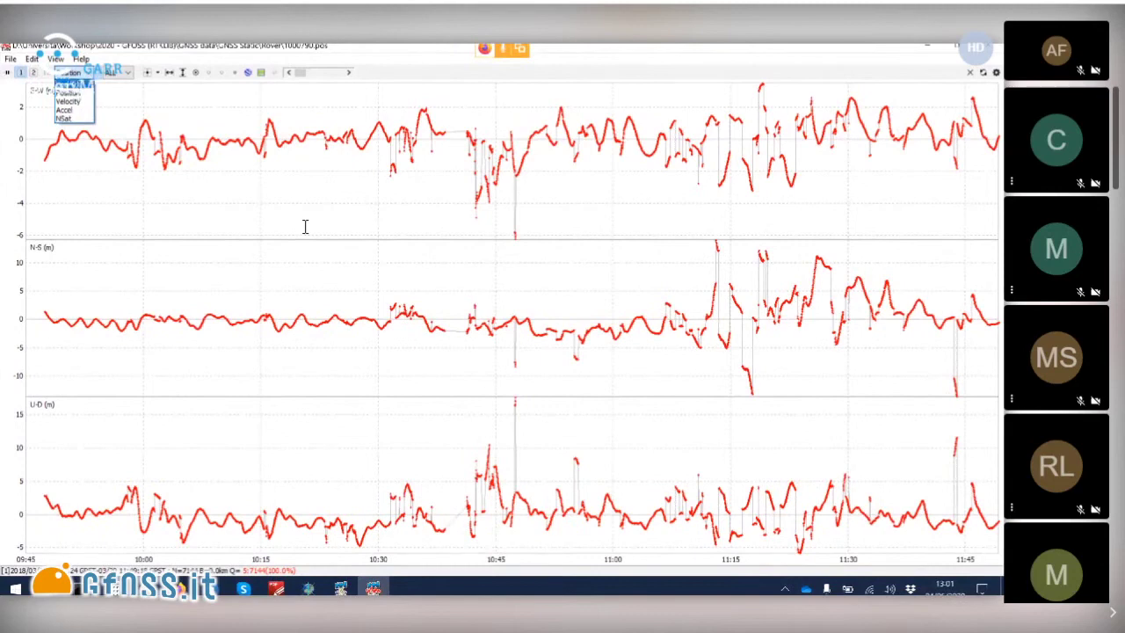
key("Return")
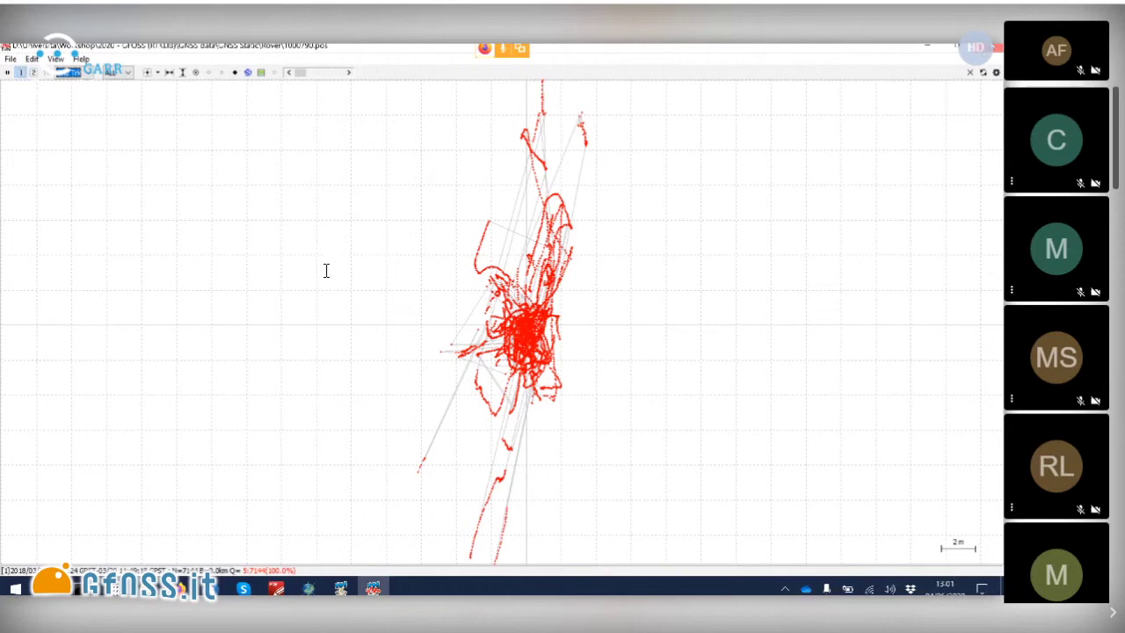
Step: Return to RTKPOST and change the positioning mode in the processing options to Static
key("alt+Tab")
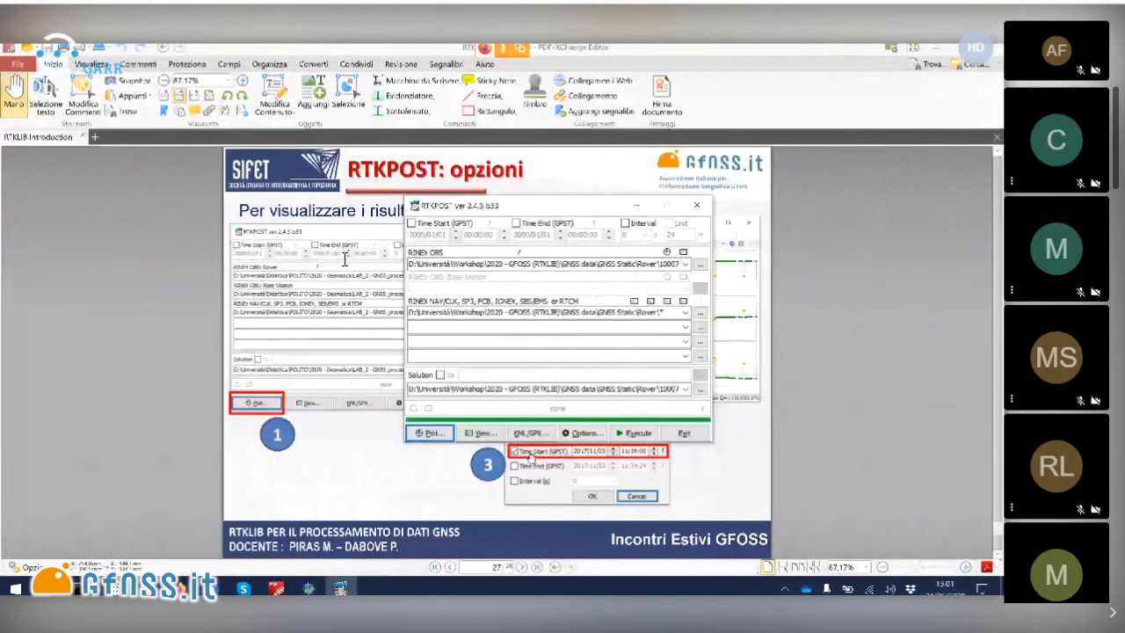
scroll(220, 249, "down", 1)
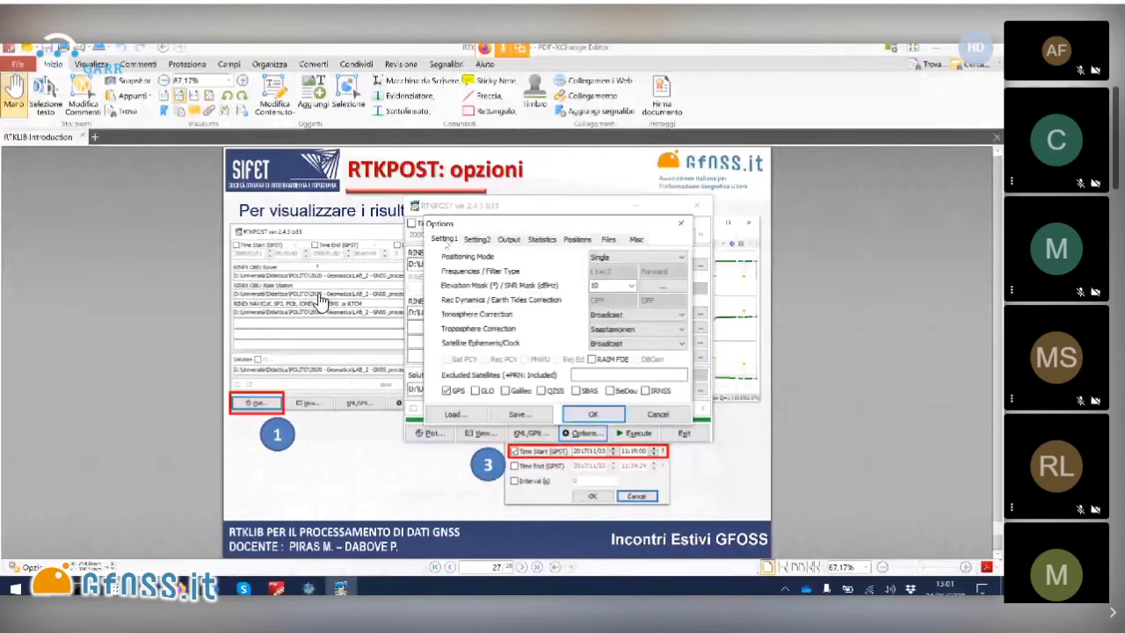
scroll(320, 301, "down", 1)
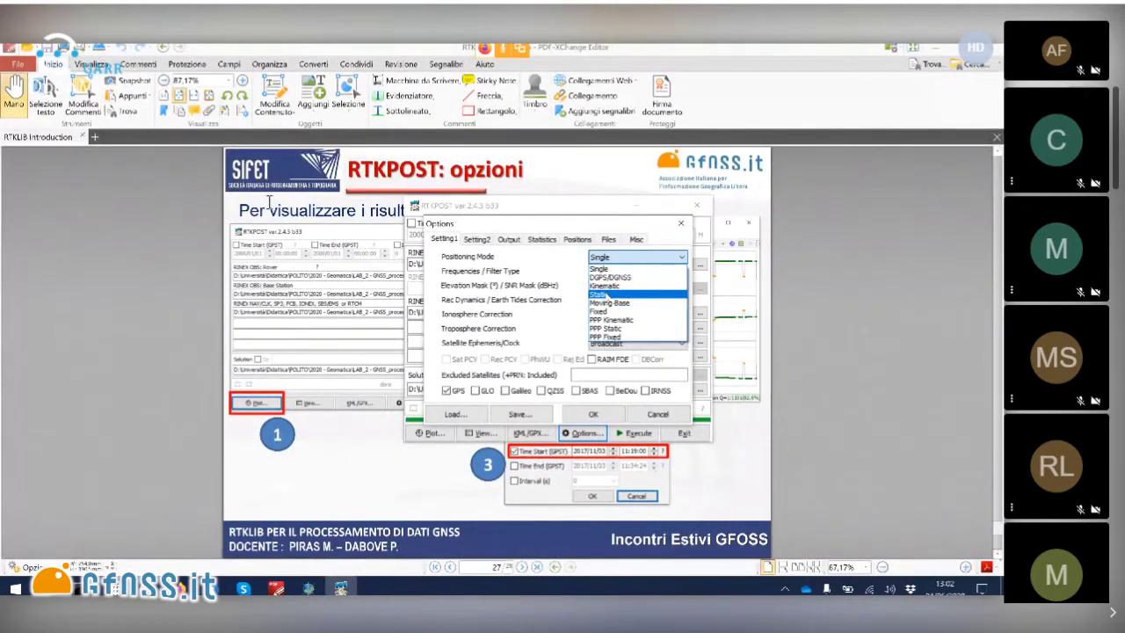
scroll(268, 202, "down", 1)
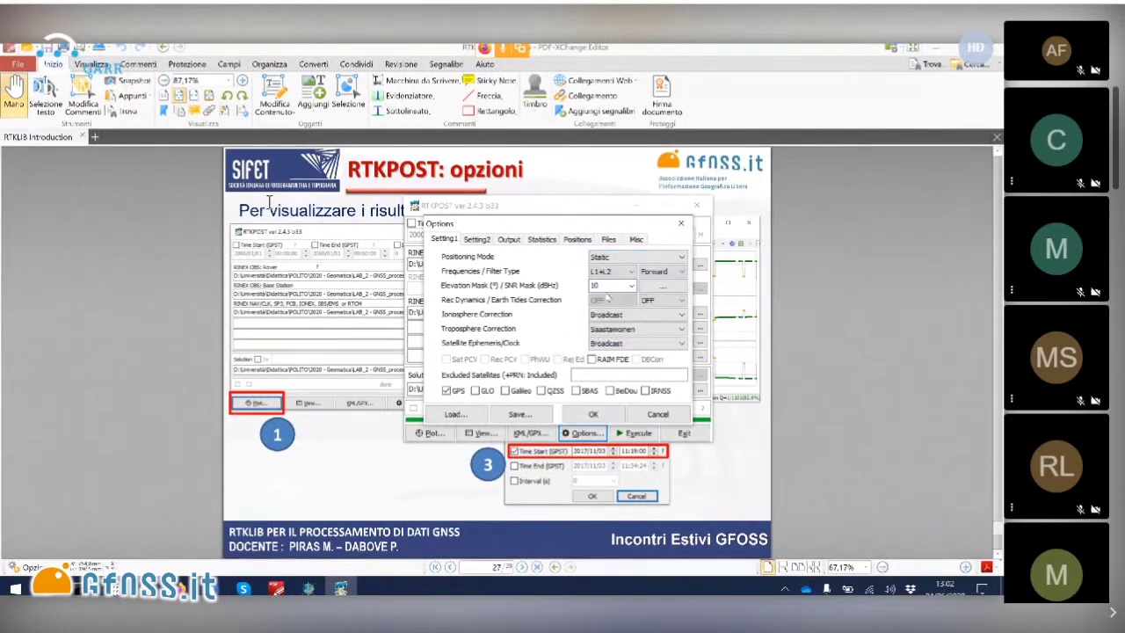